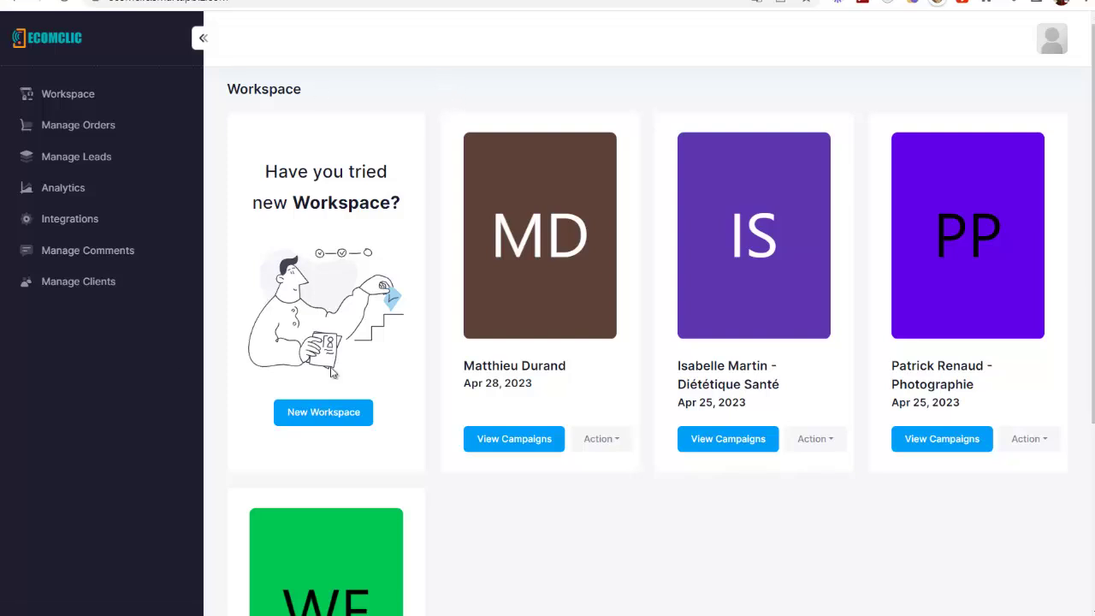
# Open the Diététique Santé campaigns and visit the live Tapis Yoga Antidéparant landing page
pyautogui.scroll(-1, 824, 367)
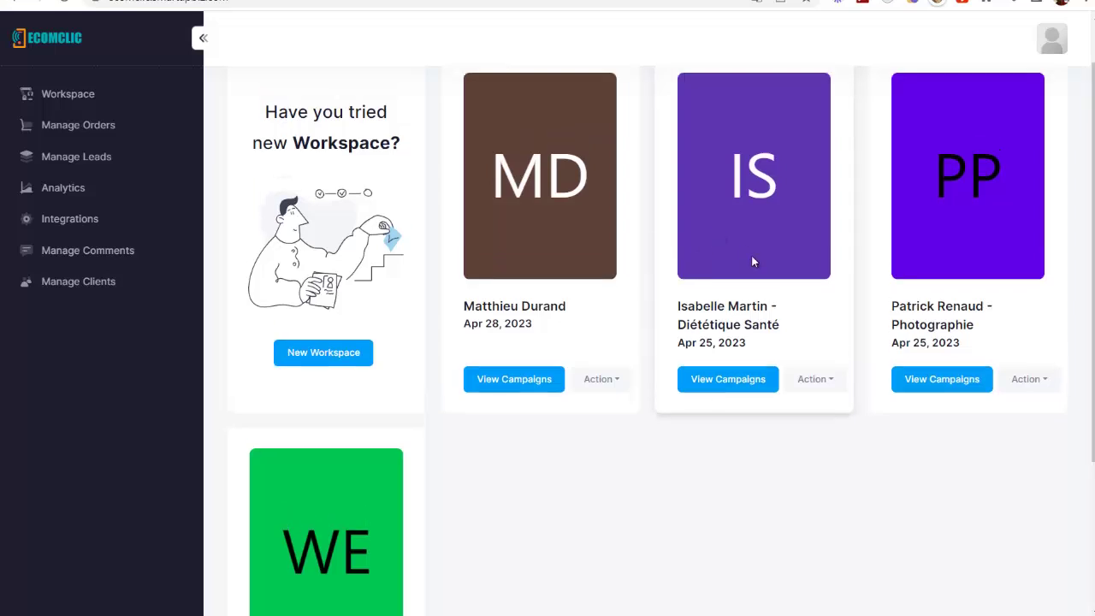
pyautogui.scroll(1, 752, 262)
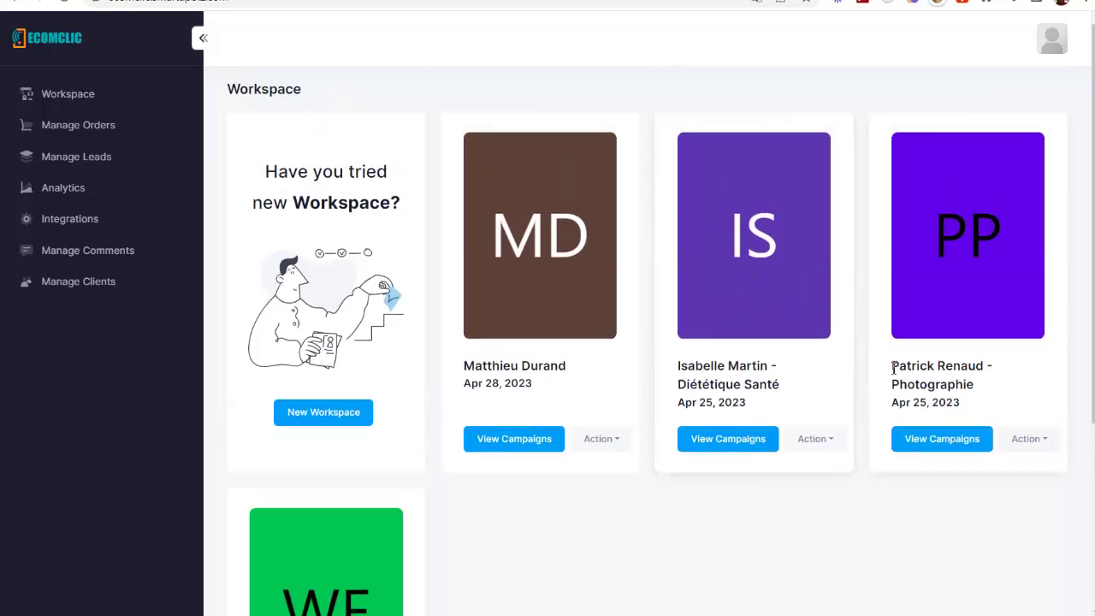
pyautogui.click(748, 451)
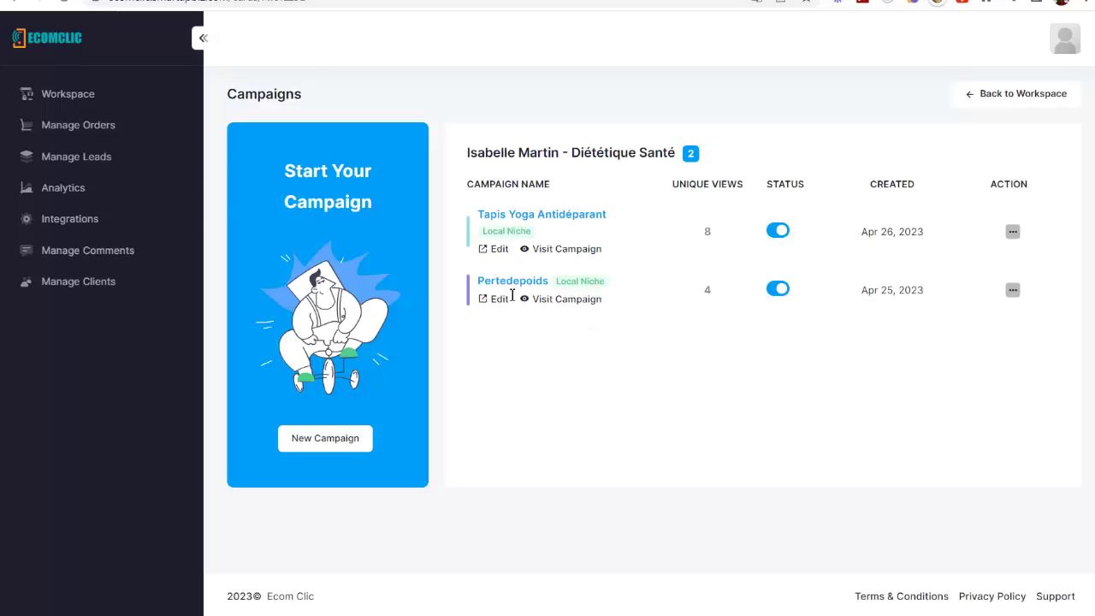
pyautogui.click(563, 253)
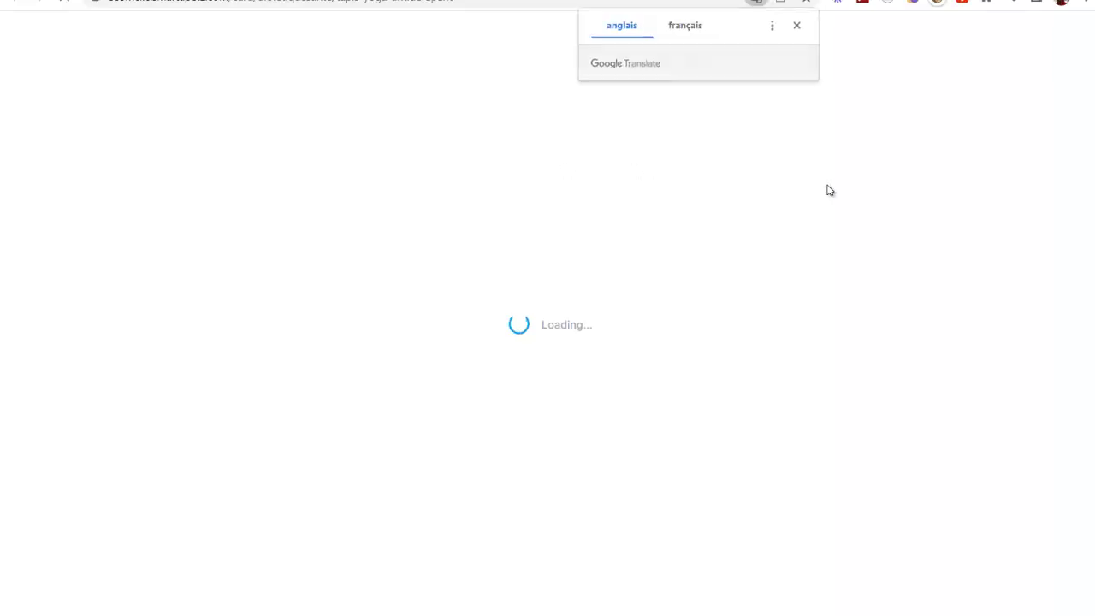
pyautogui.click(797, 27)
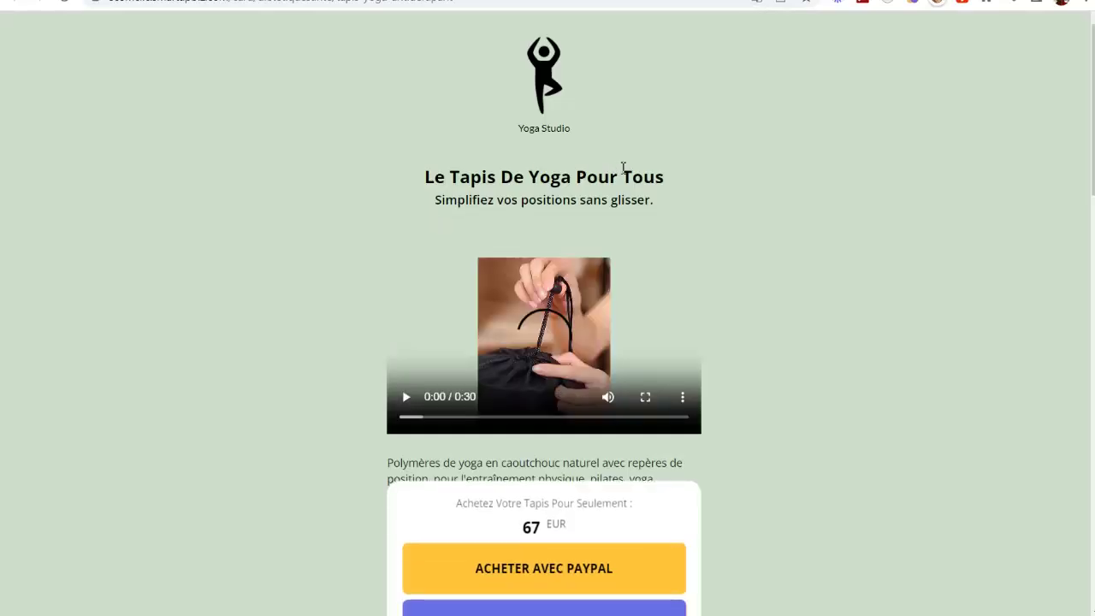
# Play, mute and pause the product video, then scroll through the page
pyautogui.click(406, 396)
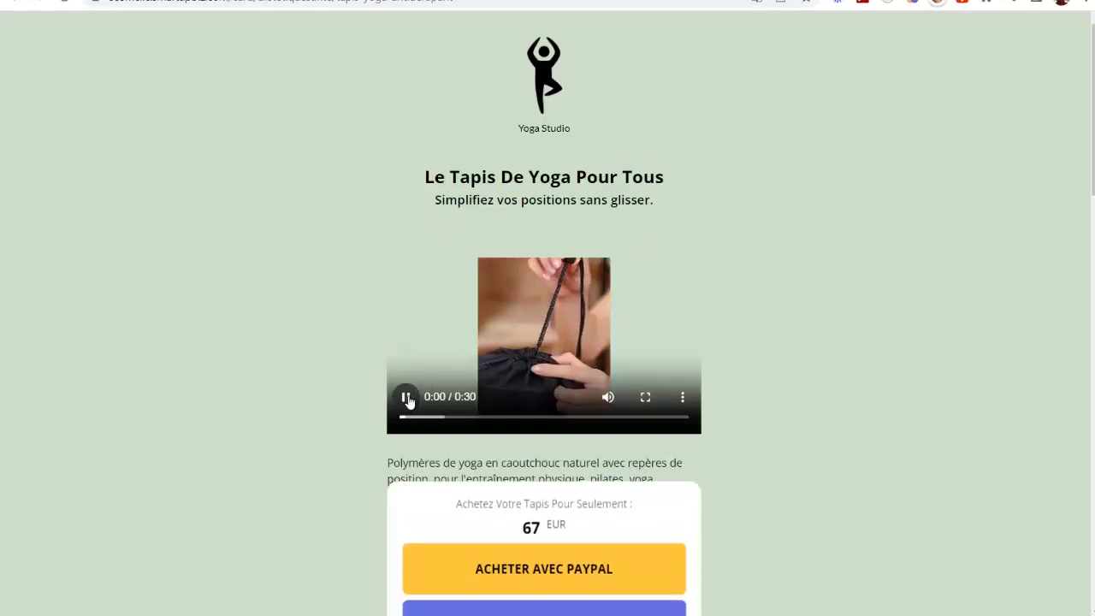
pyautogui.click(606, 396)
pyautogui.click(406, 396)
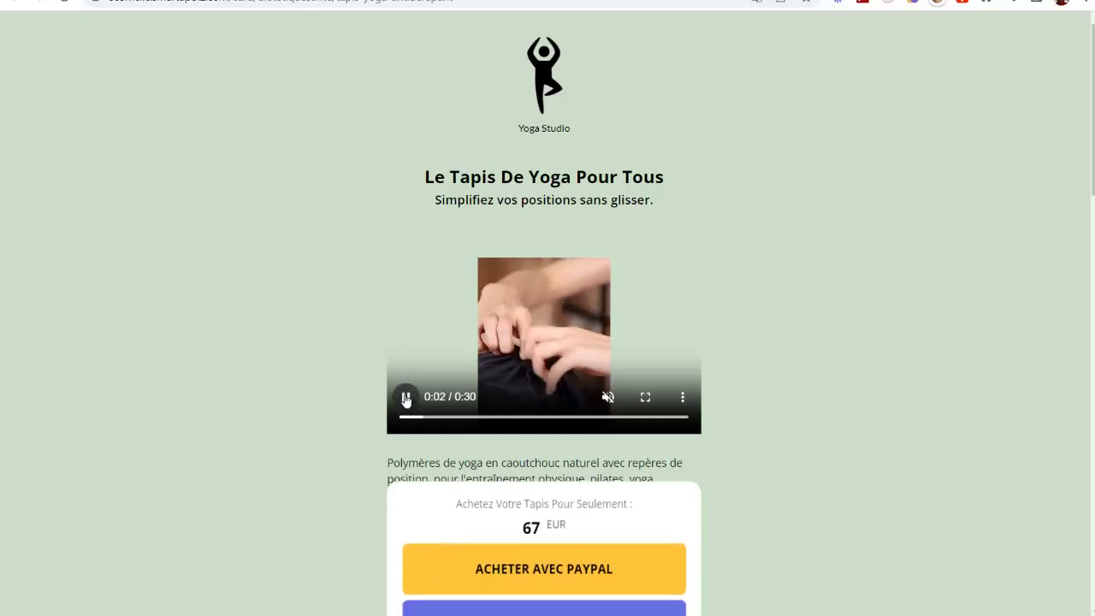
pyautogui.scroll(-3, 446, 221)
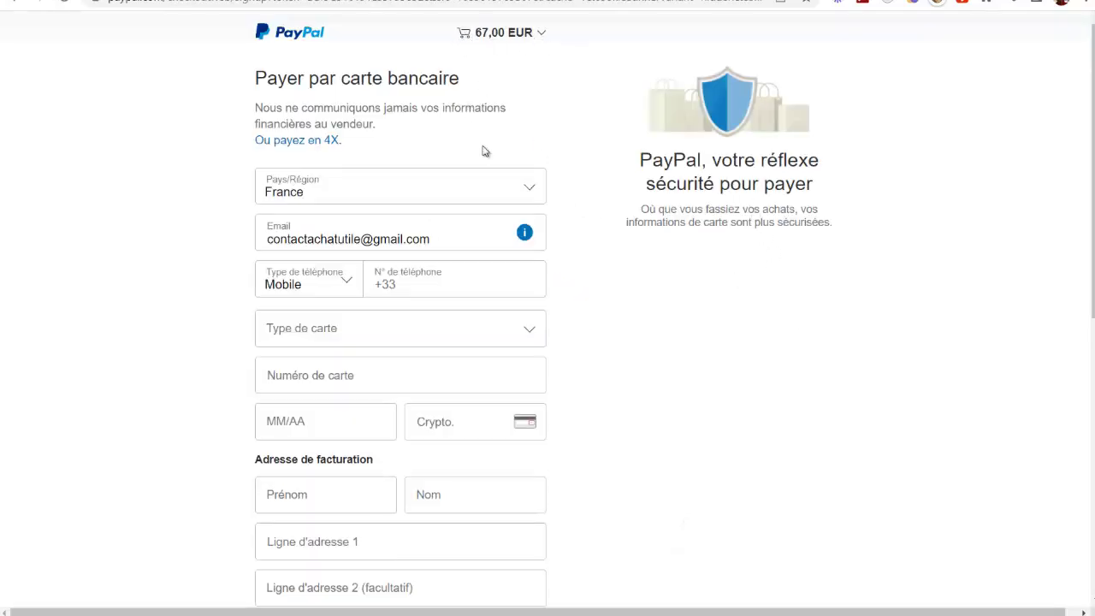
pyautogui.scroll(-3, 492, 337)
pyautogui.scroll(3, 492, 337)
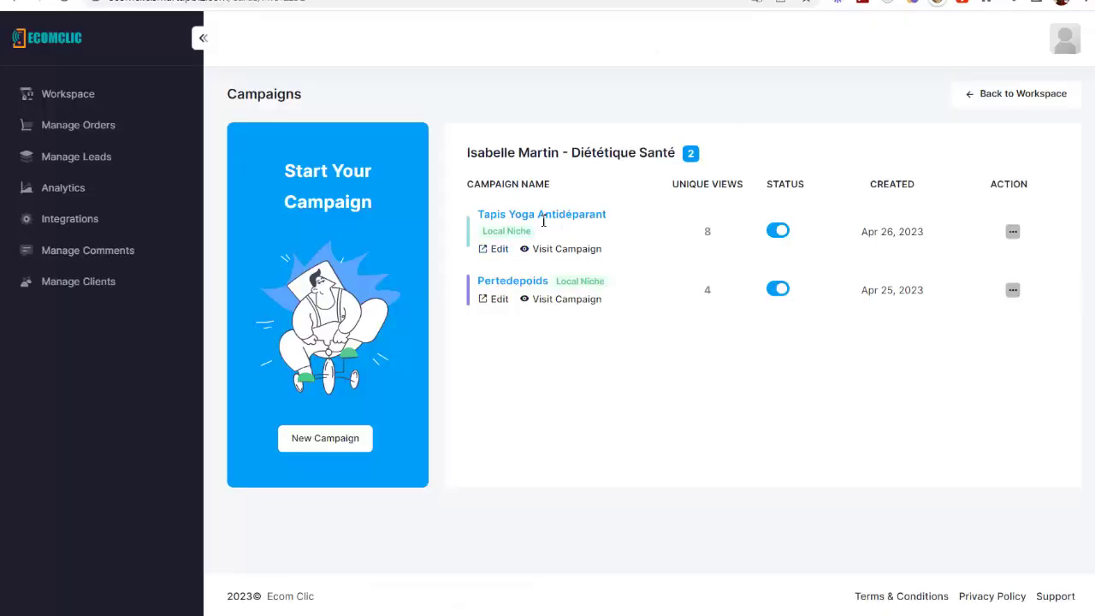
# Create a new workspace named with the client's full name as its slug
pyautogui.click(90, 100)
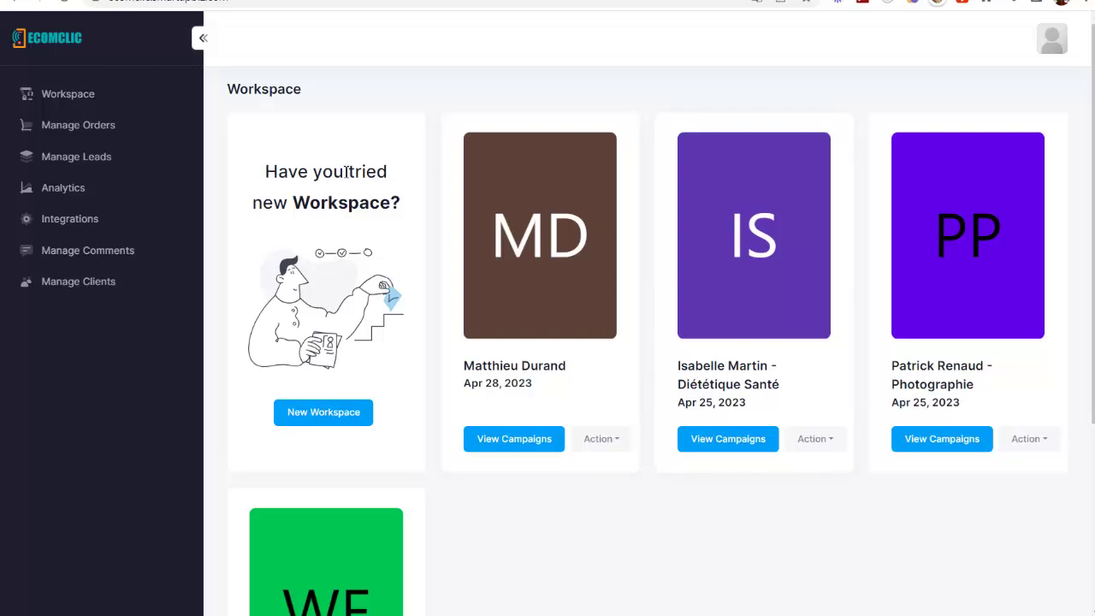
pyautogui.click(328, 415)
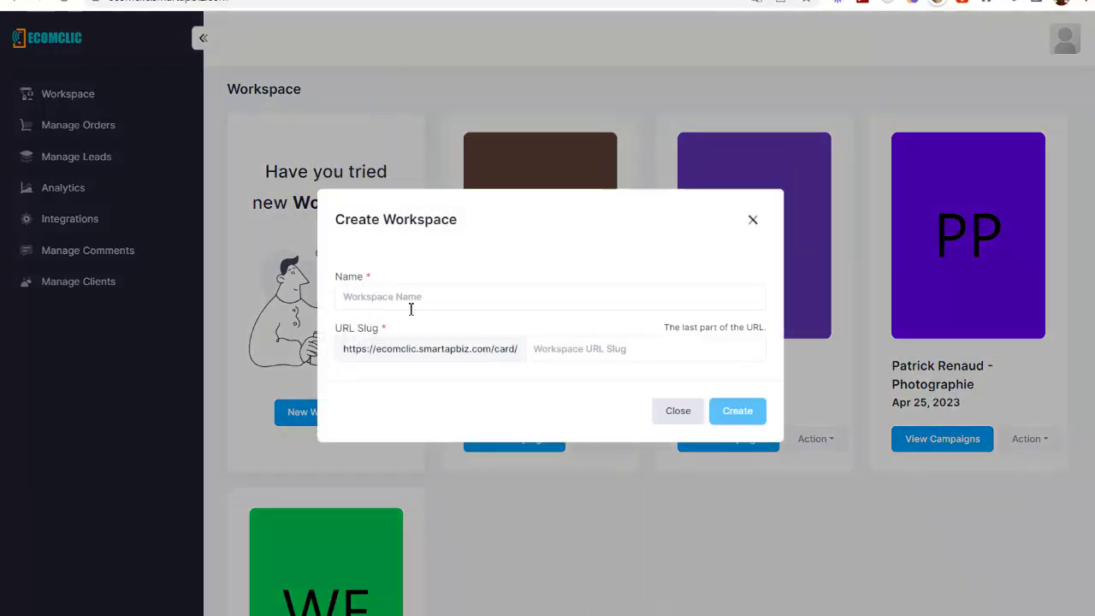
pyautogui.click(361, 297)
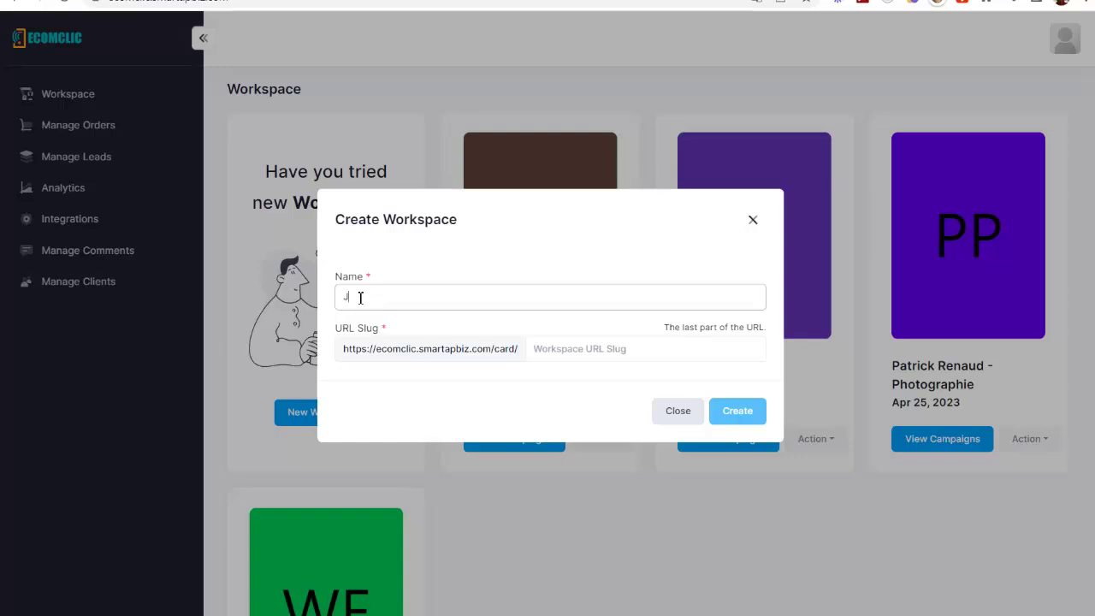
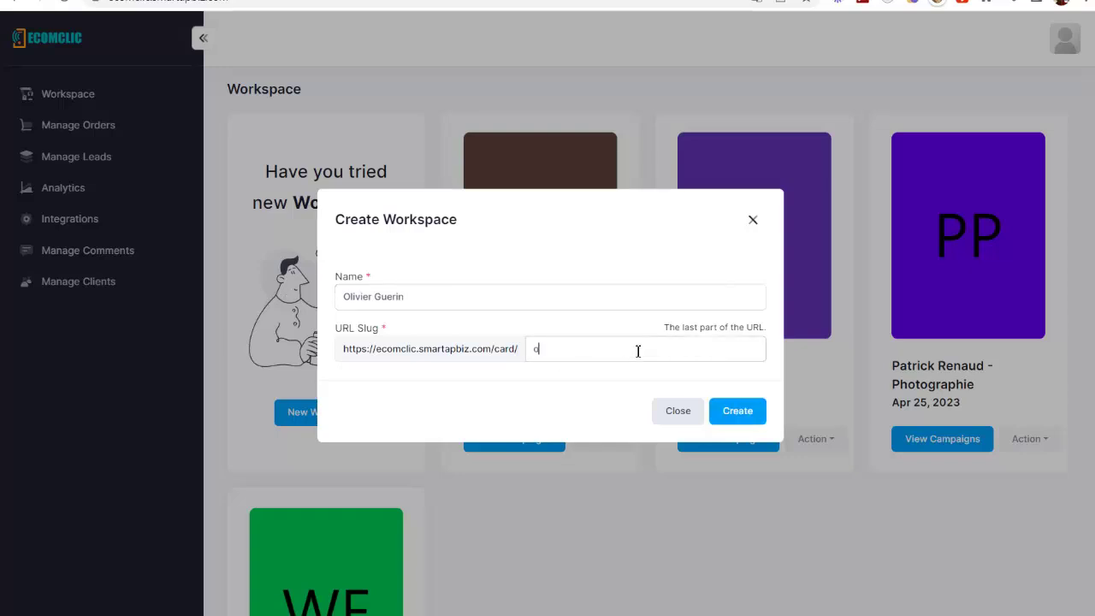
pyautogui.click(744, 410)
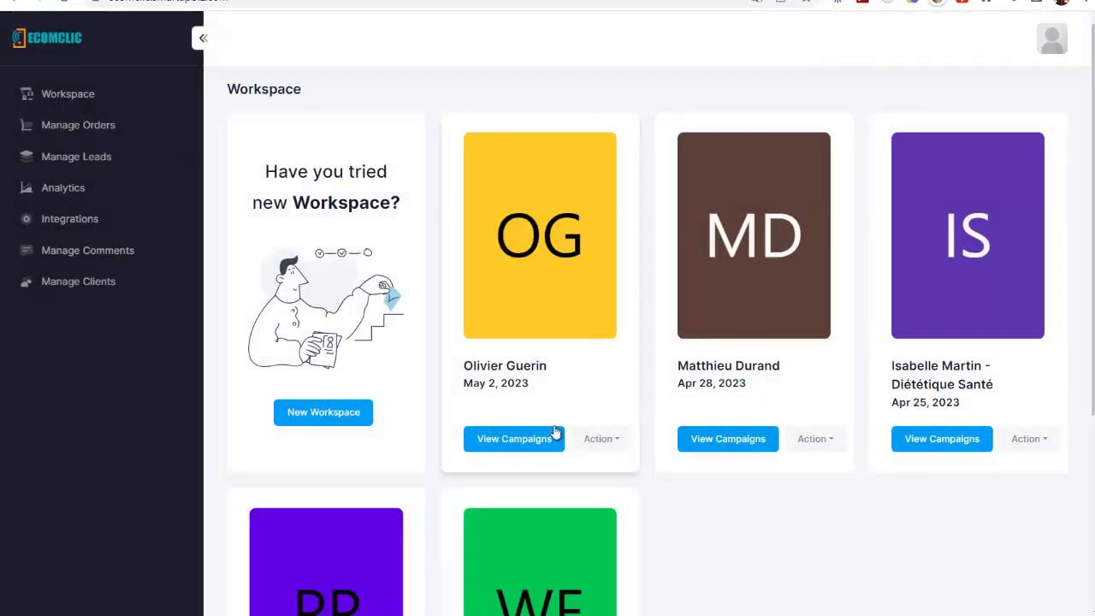
# In the new workspace, start a Local Niche Template campaign and browse to the yoga template
pyautogui.click(530, 442)
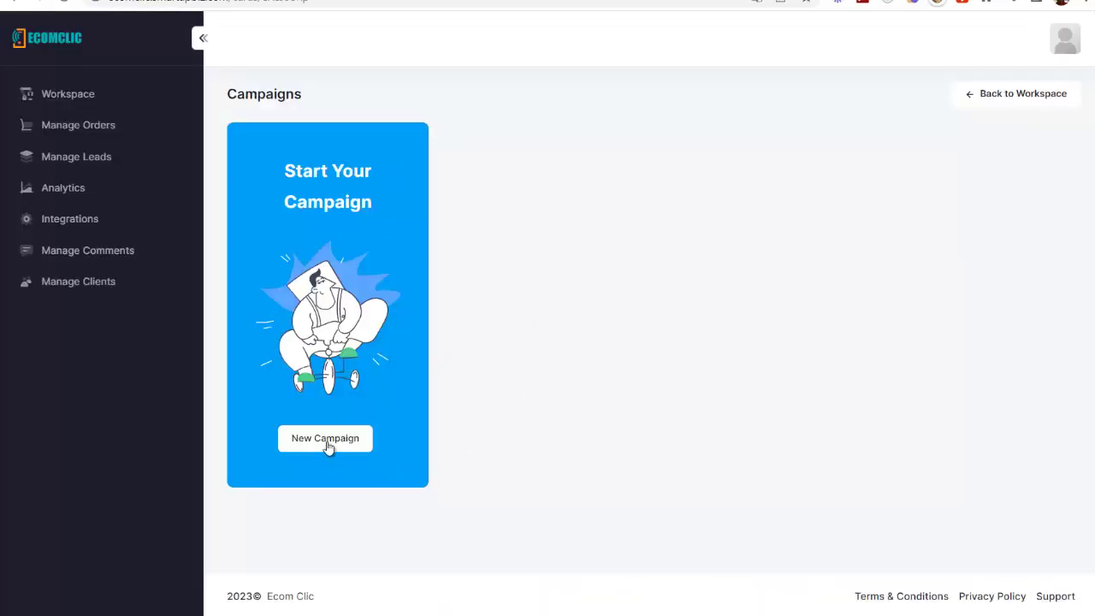
pyautogui.click(324, 437)
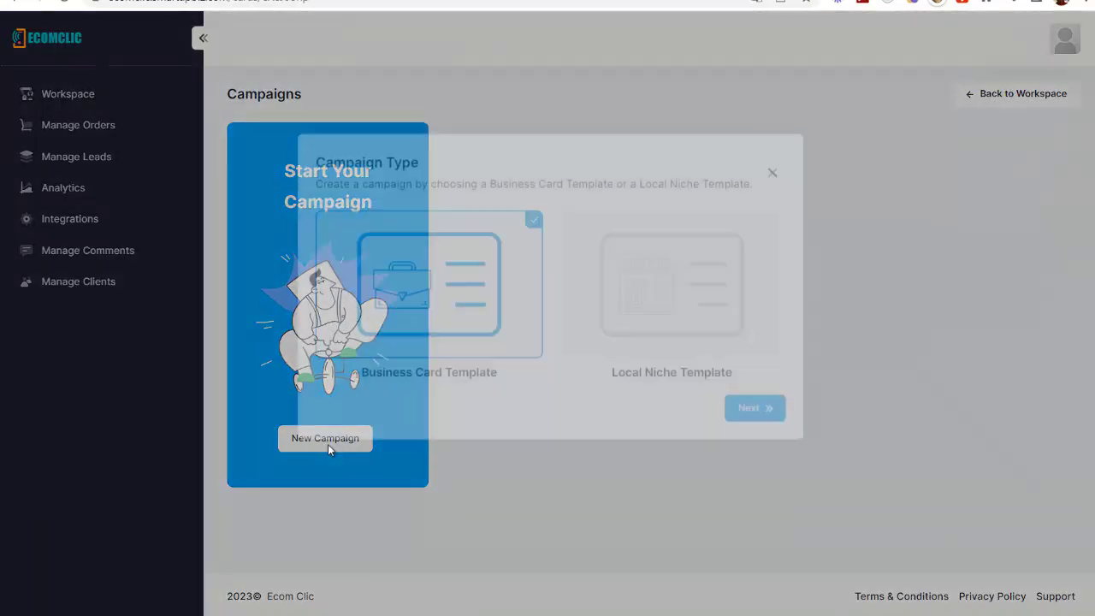
pyautogui.click(611, 337)
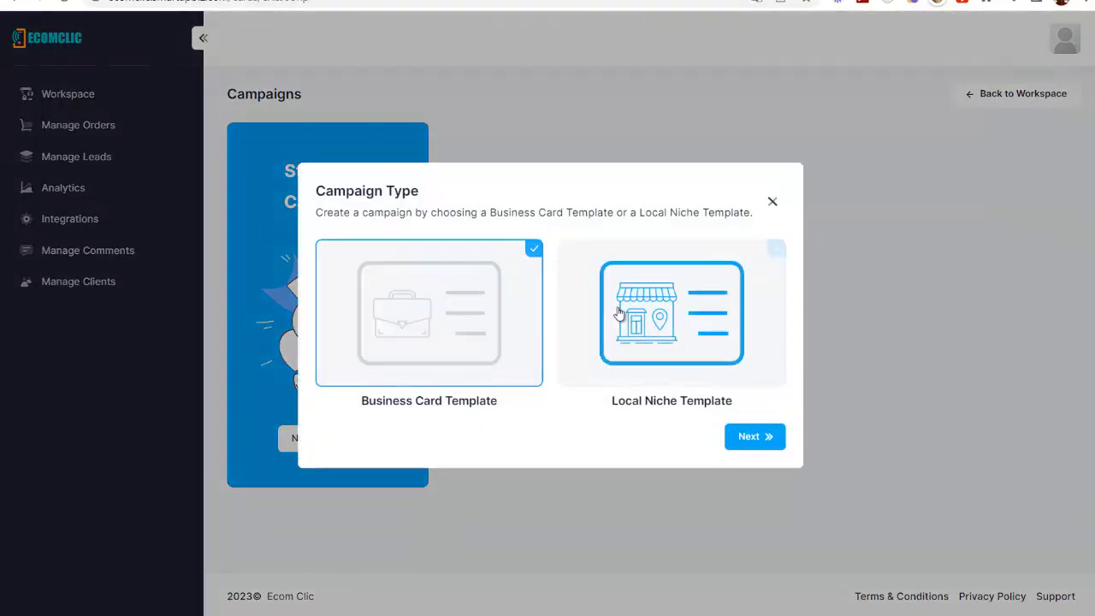
pyautogui.click(749, 436)
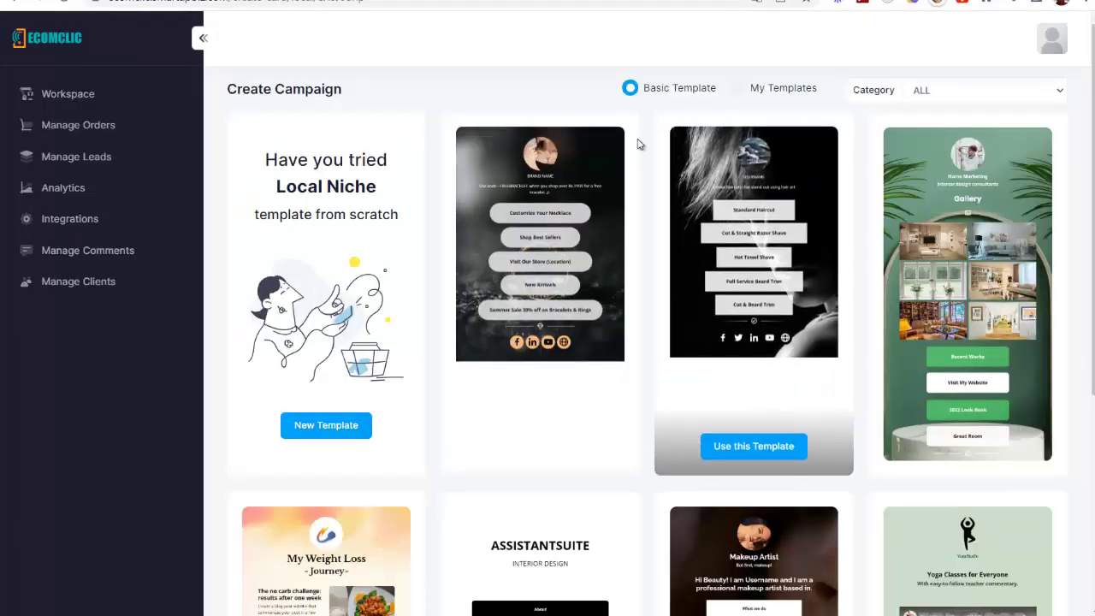
pyautogui.scroll(-1, 761, 295)
pyautogui.scroll(-4, 761, 295)
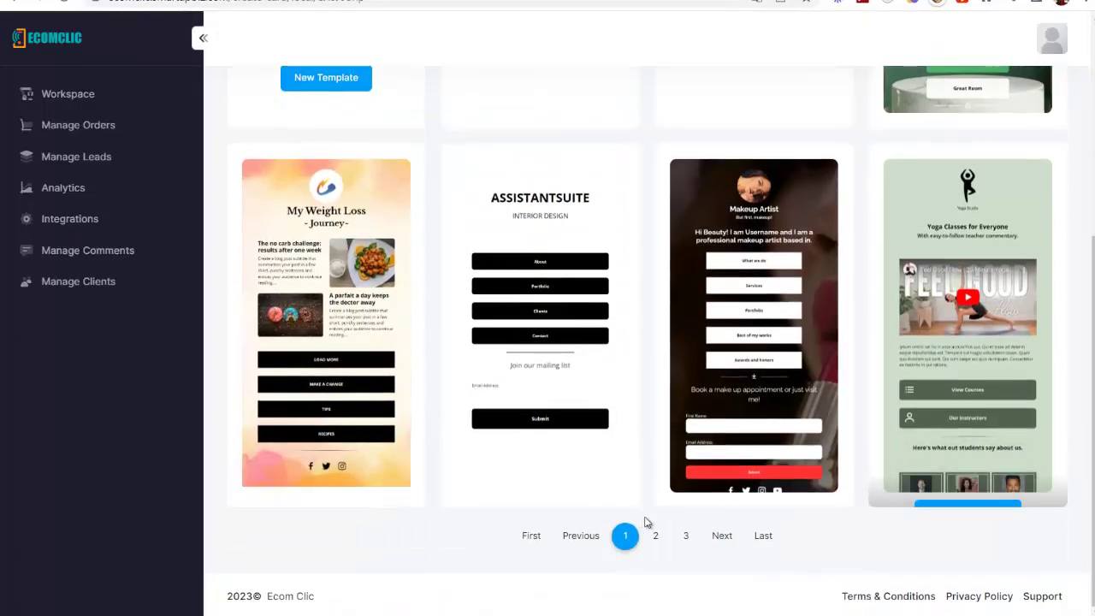
pyautogui.moveTo(988, 232)
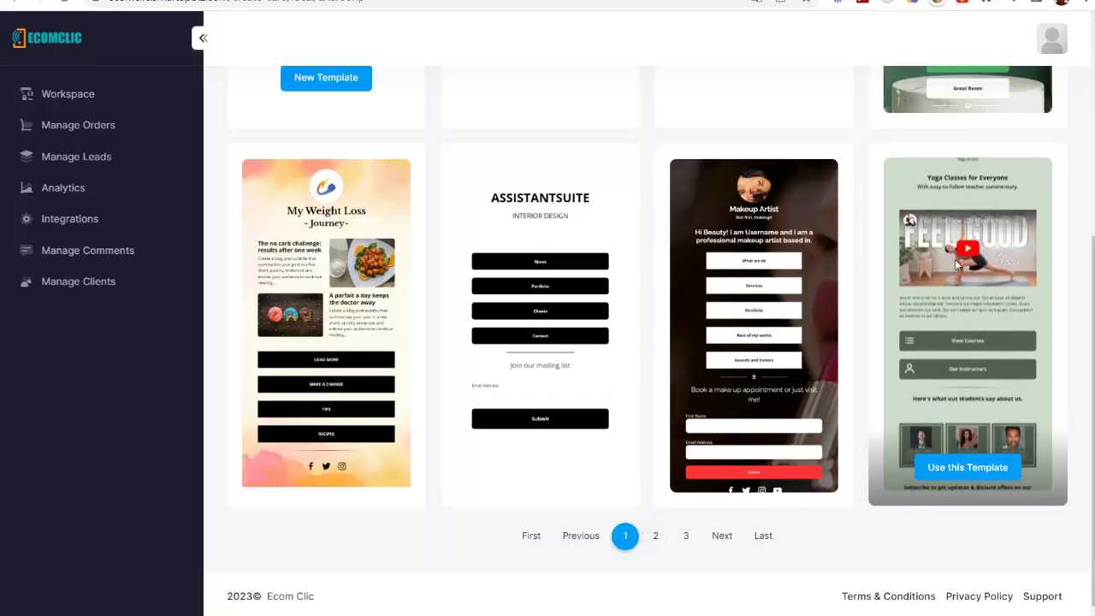
# Base the campaign on the Yoga Studio template and place the video below the main headline
pyautogui.click(974, 466)
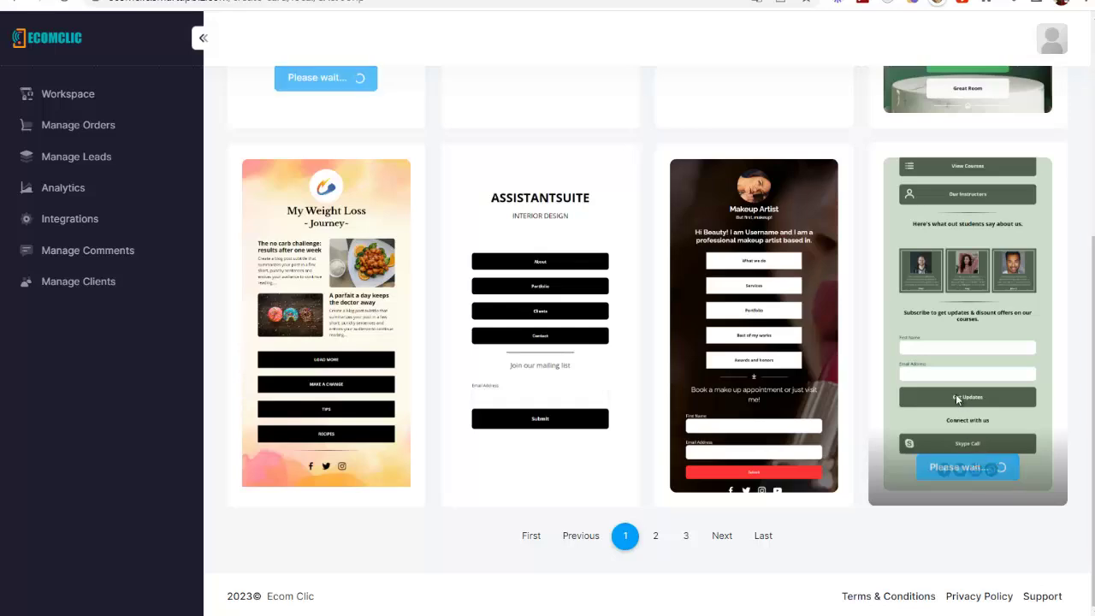
pyautogui.scroll(-3, 899, 212)
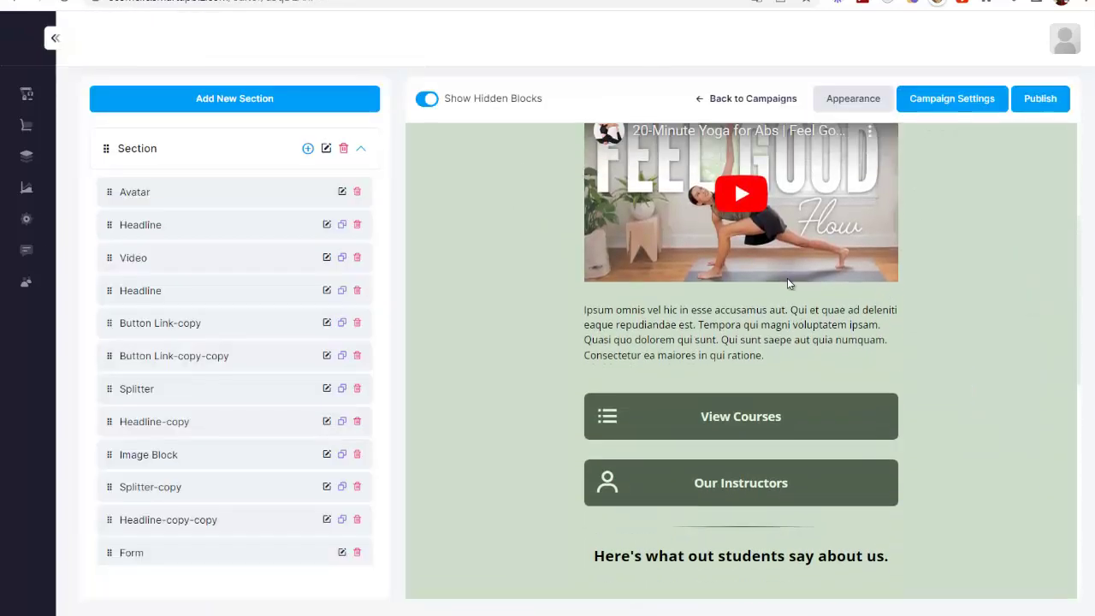
pyautogui.scroll(2, 787, 278)
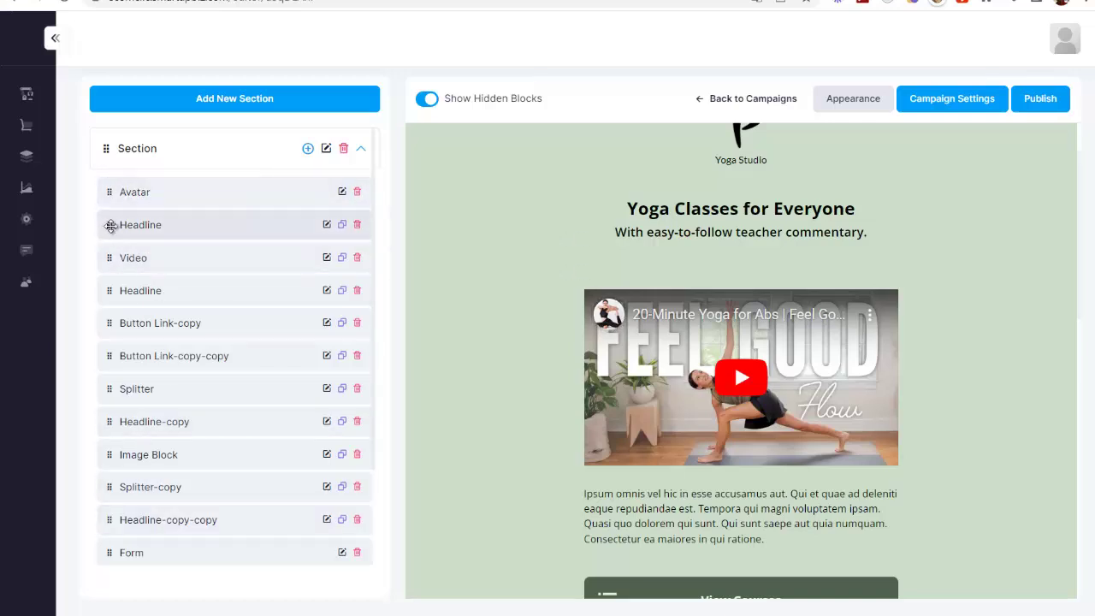
pyautogui.moveTo(108, 255); pyautogui.dragTo(109, 181)
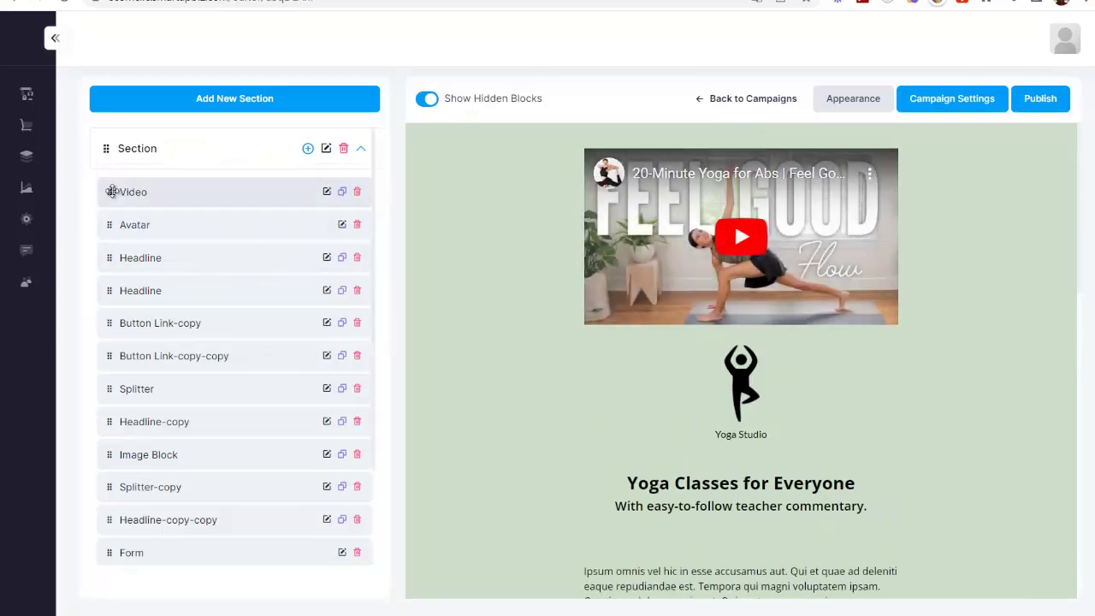
pyautogui.moveTo(108, 192); pyautogui.dragTo(117, 272)
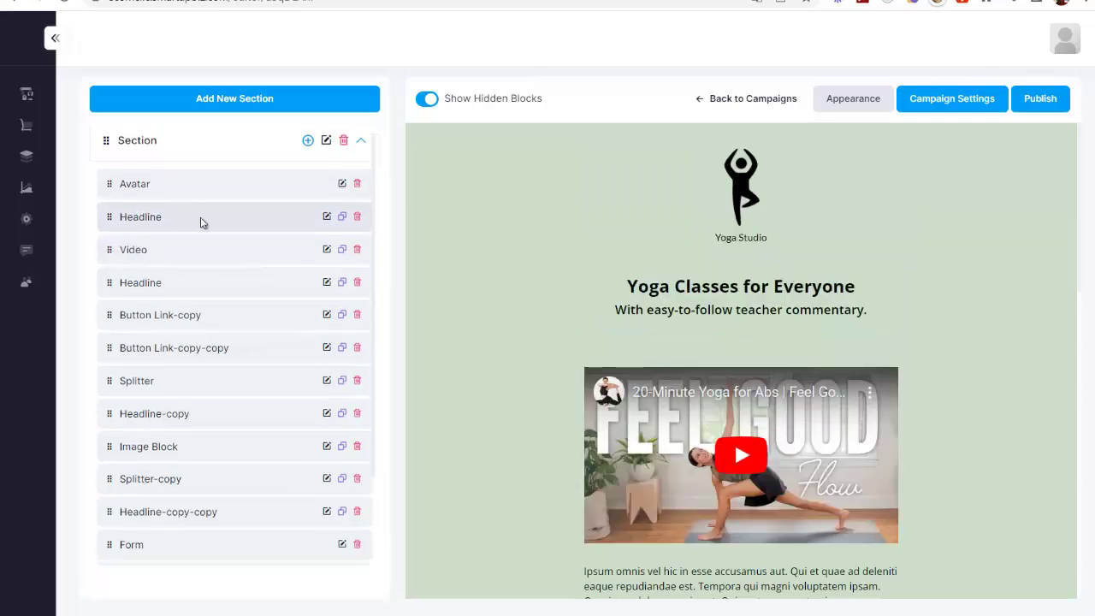
# Delete the Our Instructors button block and scroll back up the page
pyautogui.scroll(-2, 354, 390)
pyautogui.scroll(-3, 779, 369)
pyautogui.scroll(-2, 780, 370)
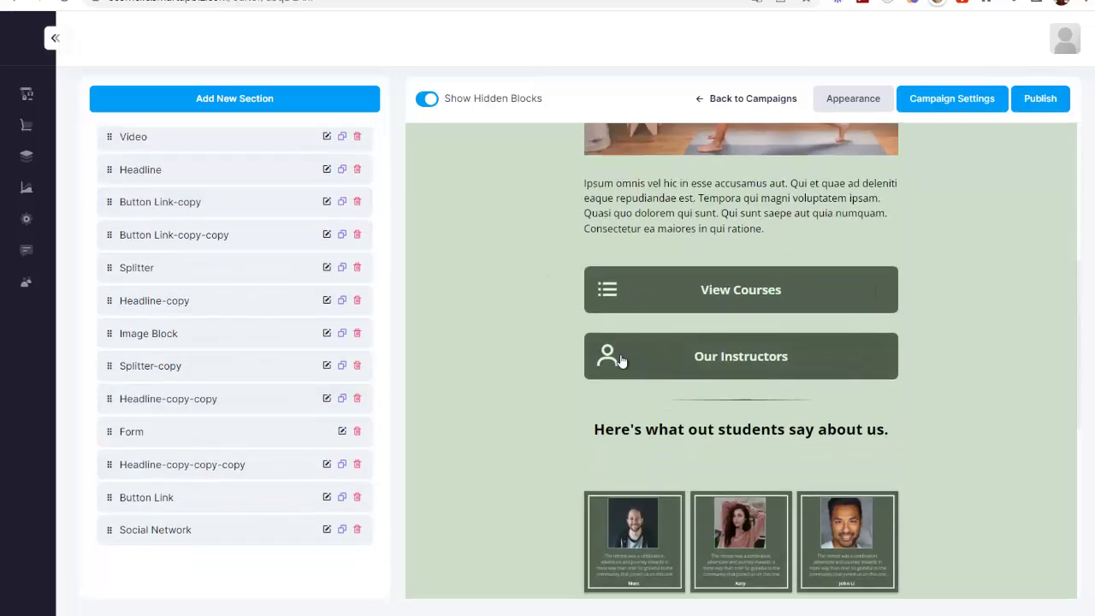
pyautogui.click(357, 235)
pyautogui.click(492, 387)
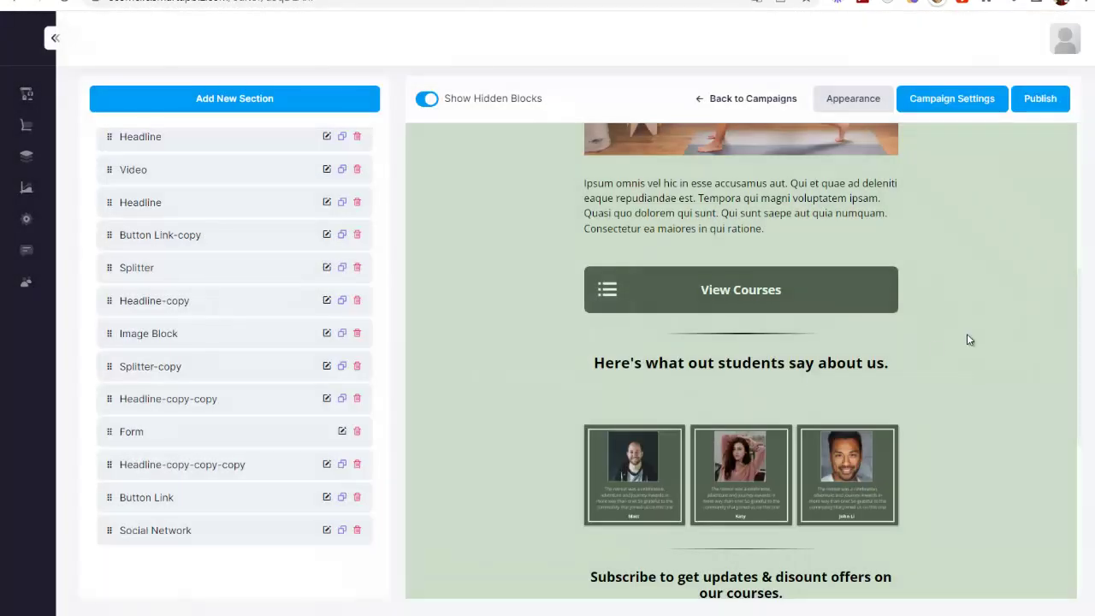
pyautogui.scroll(-5, 965, 330)
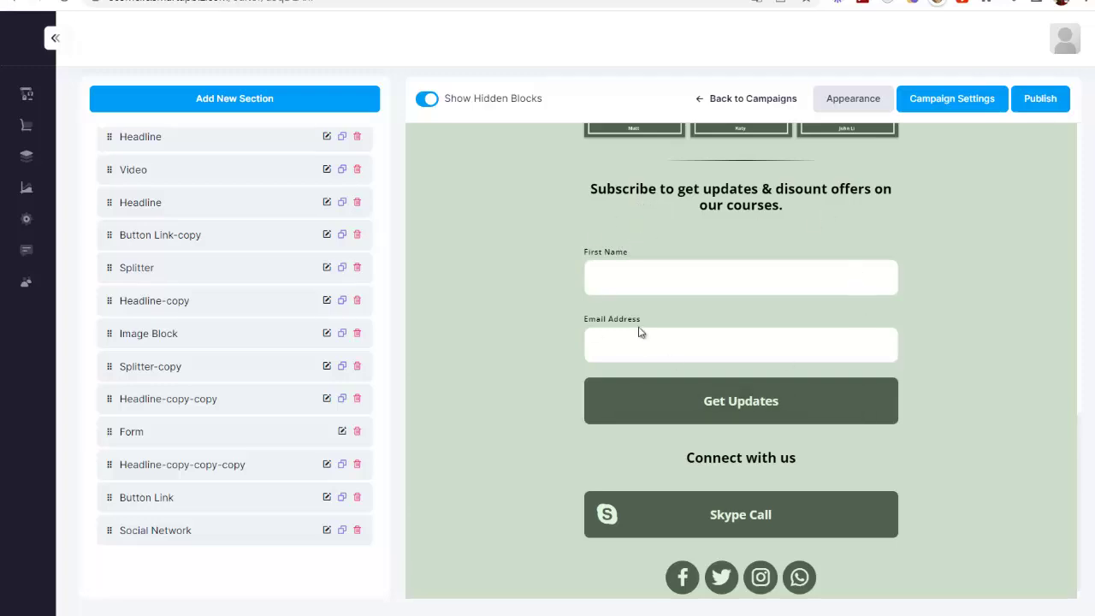
pyautogui.scroll(-1, 810, 433)
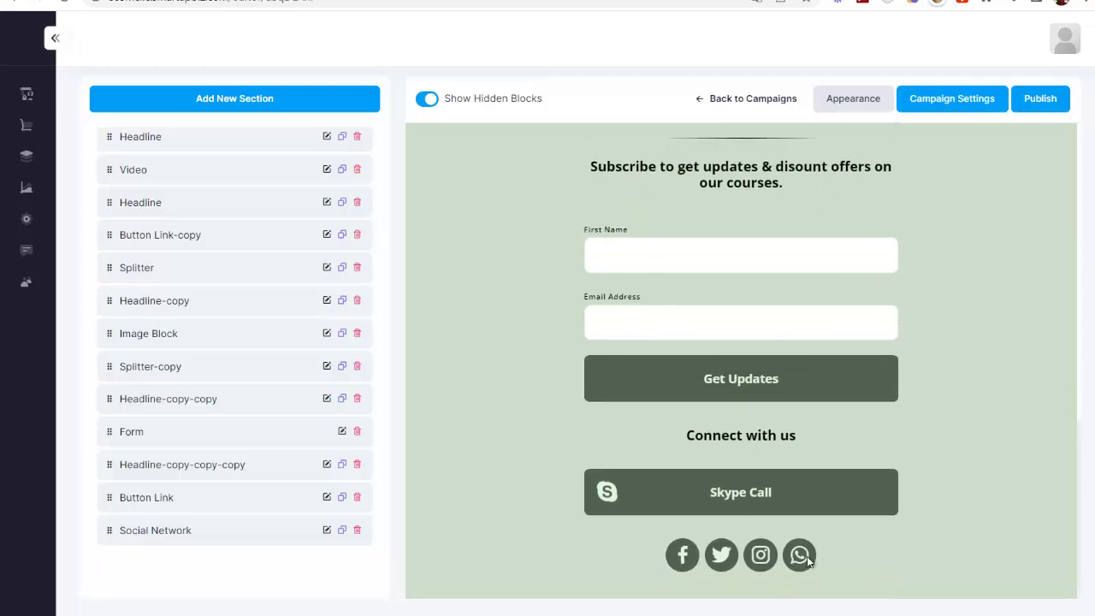
pyautogui.scroll(10, 875, 527)
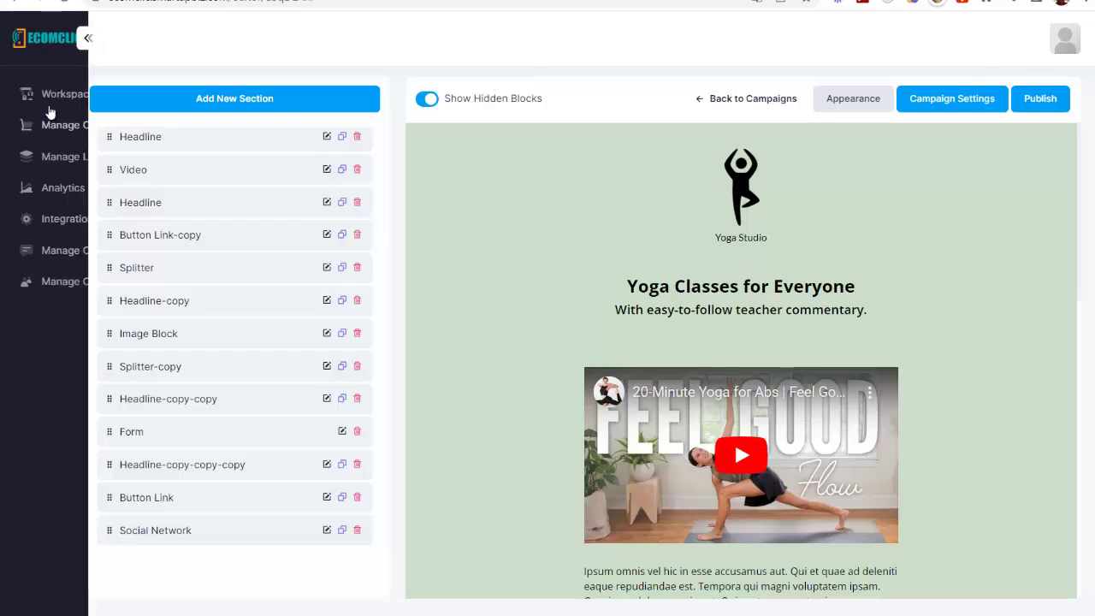
# Set the Video block to a Dropbox/Mp4/Webm link with the pasted AliExpress MP4 URL and save
pyautogui.click(326, 170)
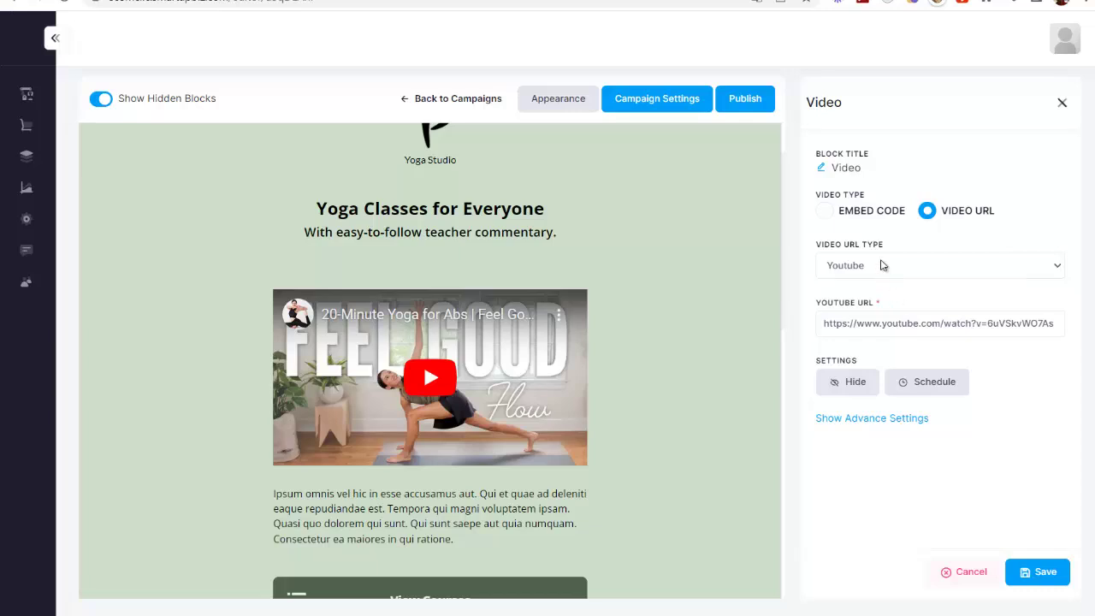
pyautogui.click(881, 266)
pyautogui.click(894, 308)
pyautogui.click(897, 322)
pyautogui.hotkey('ctrl', 'v')
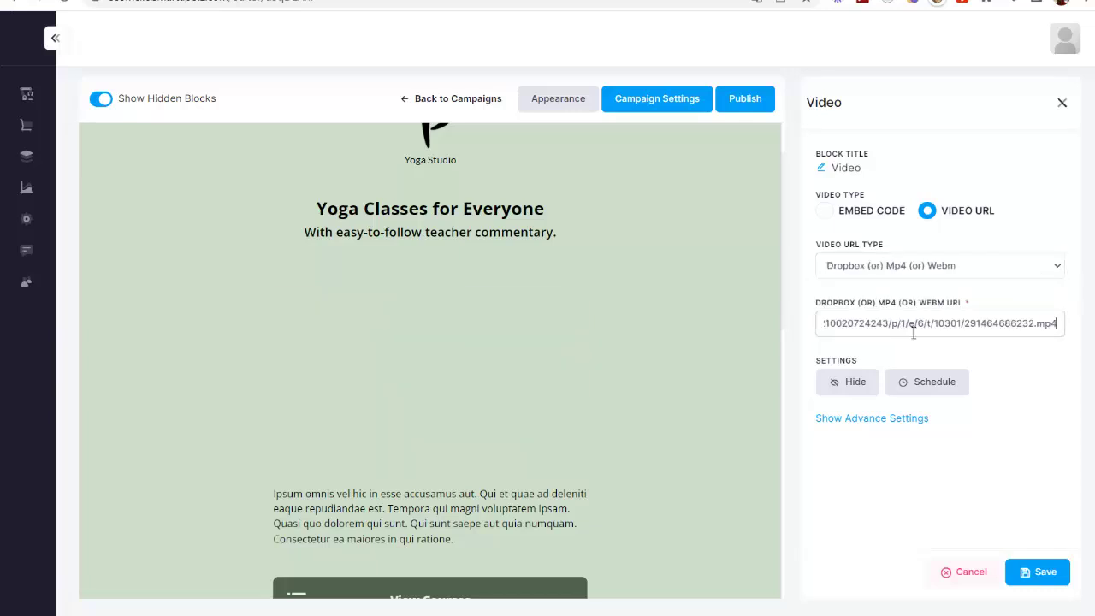
pyautogui.click(978, 357)
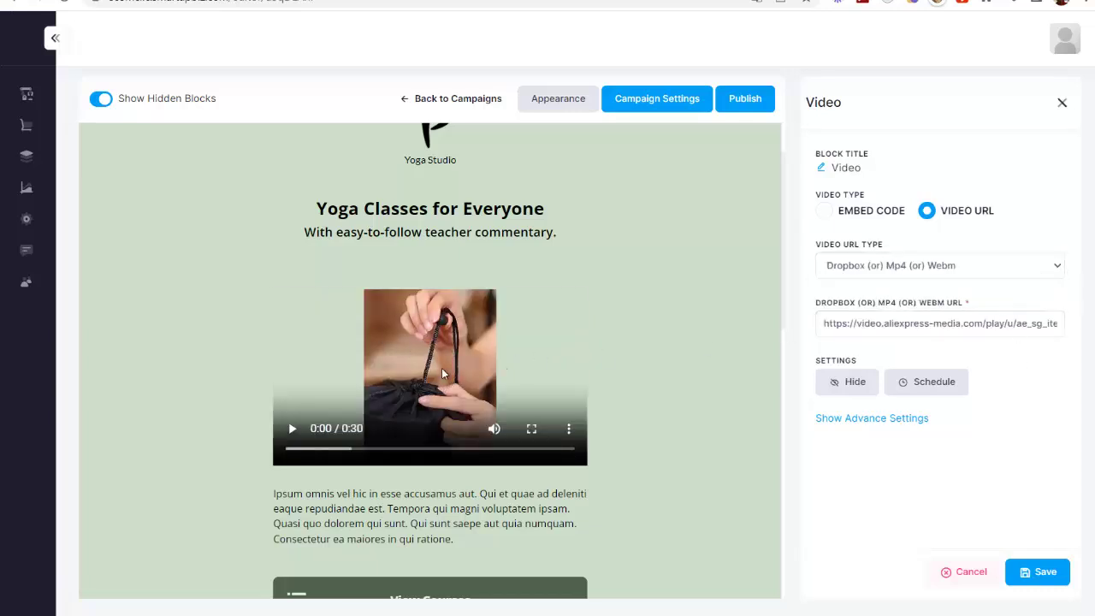
pyautogui.scroll(-1, 519, 402)
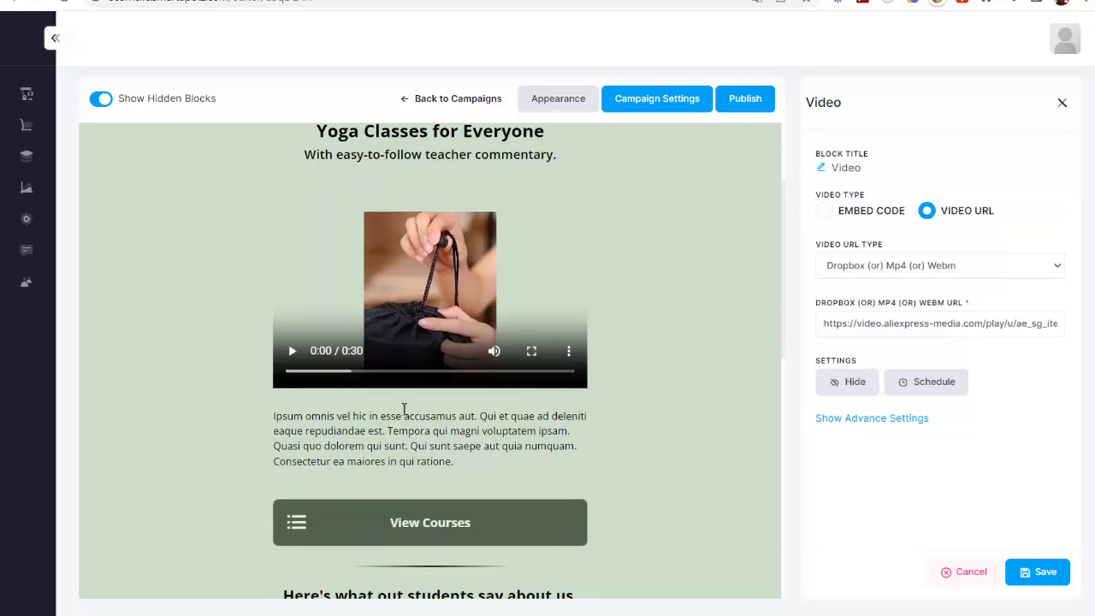
pyautogui.click(1035, 570)
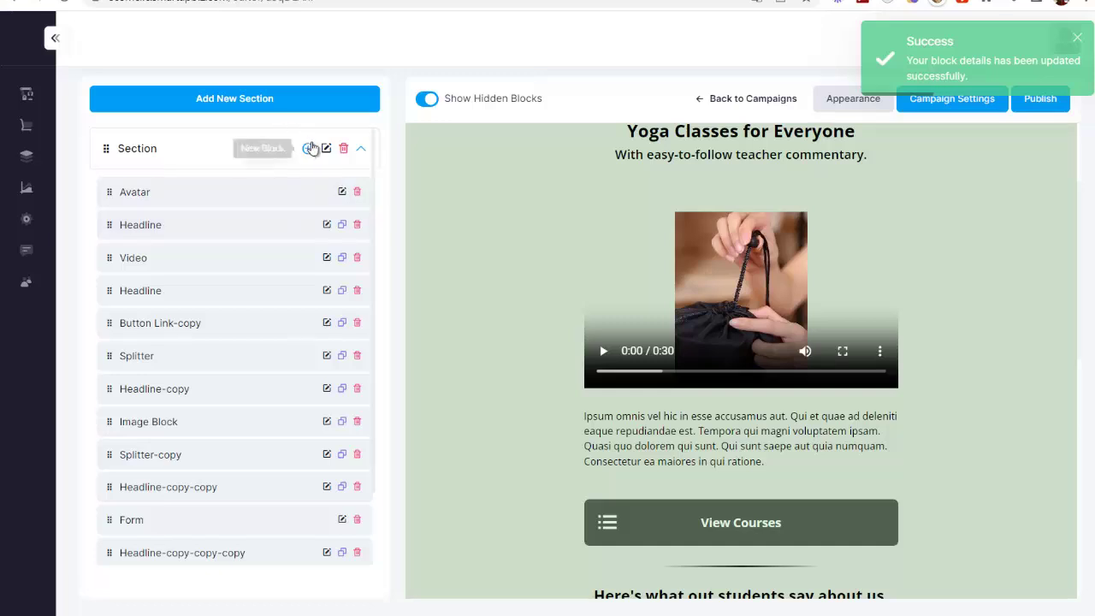
# Insert a Payments block into the section from the New Block (+) list
pyautogui.click(308, 149)
pyautogui.scroll(-2, 110, 431)
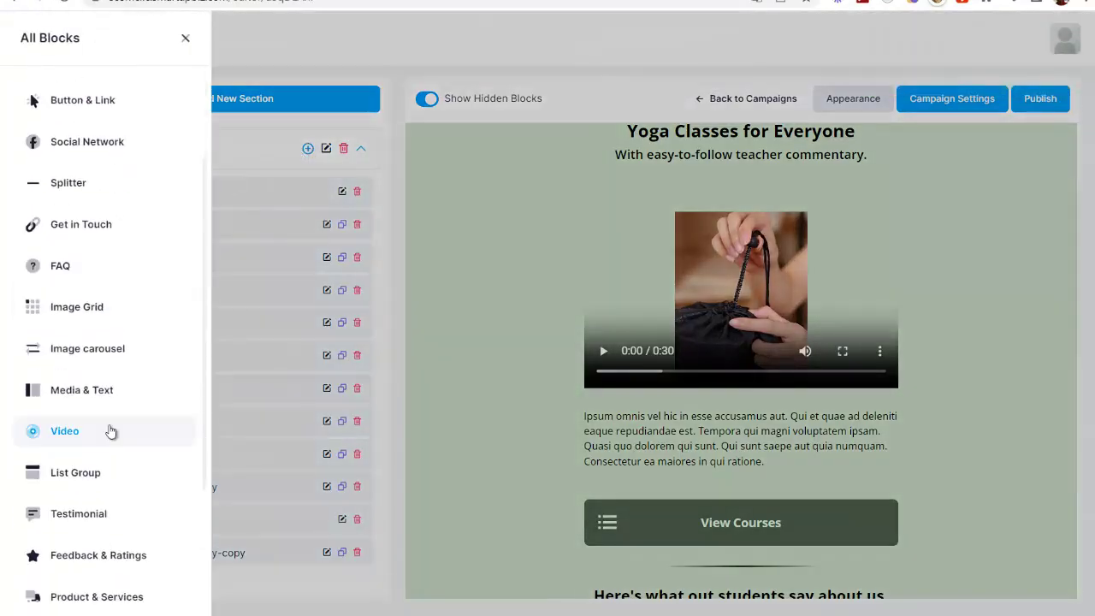
pyautogui.scroll(-3, 111, 431)
pyautogui.scroll(3, 117, 465)
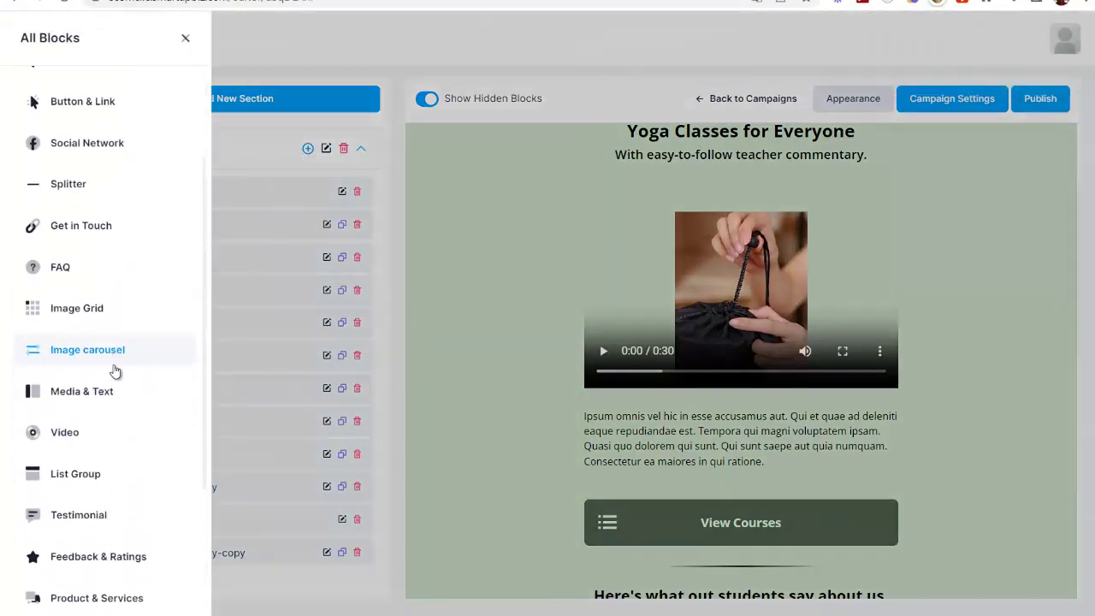
pyautogui.scroll(-3, 102, 462)
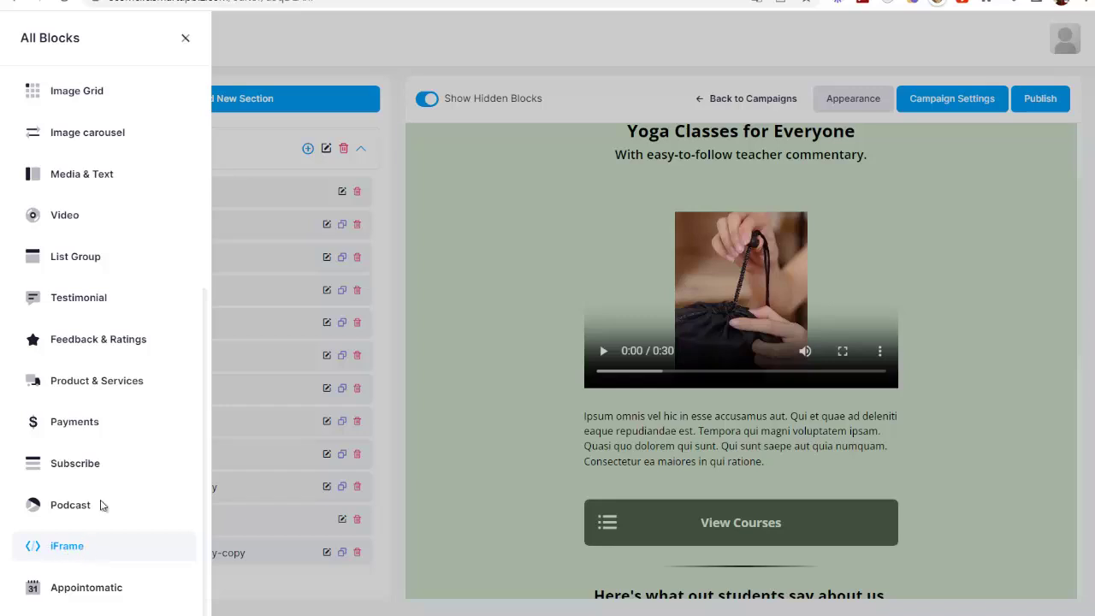
pyautogui.scroll(5, 105, 369)
pyautogui.scroll(-3, 122, 312)
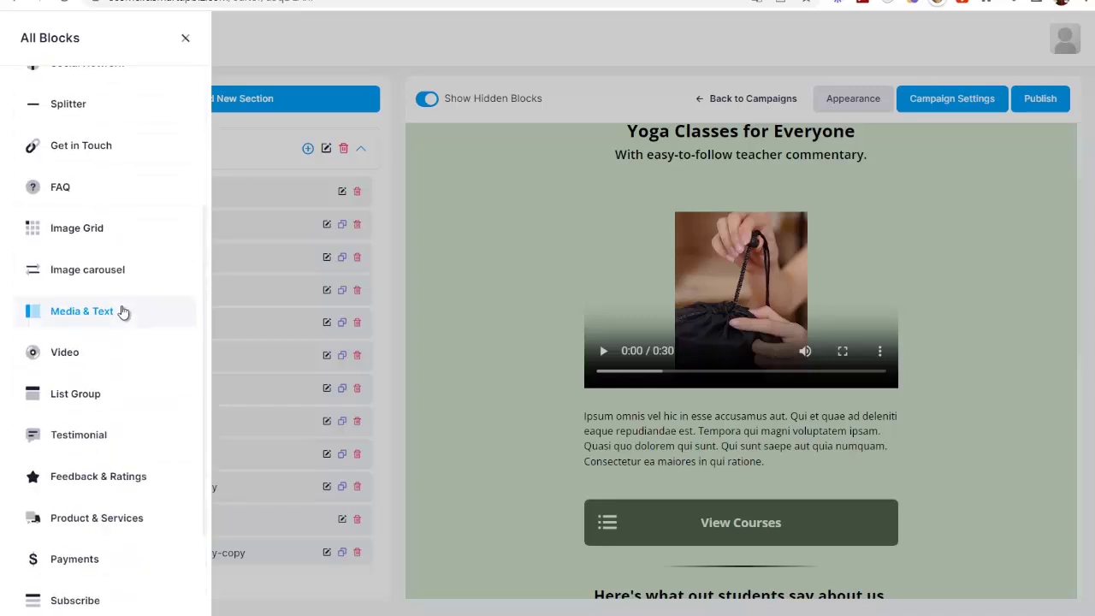
pyautogui.scroll(-3, 123, 311)
pyautogui.click(83, 425)
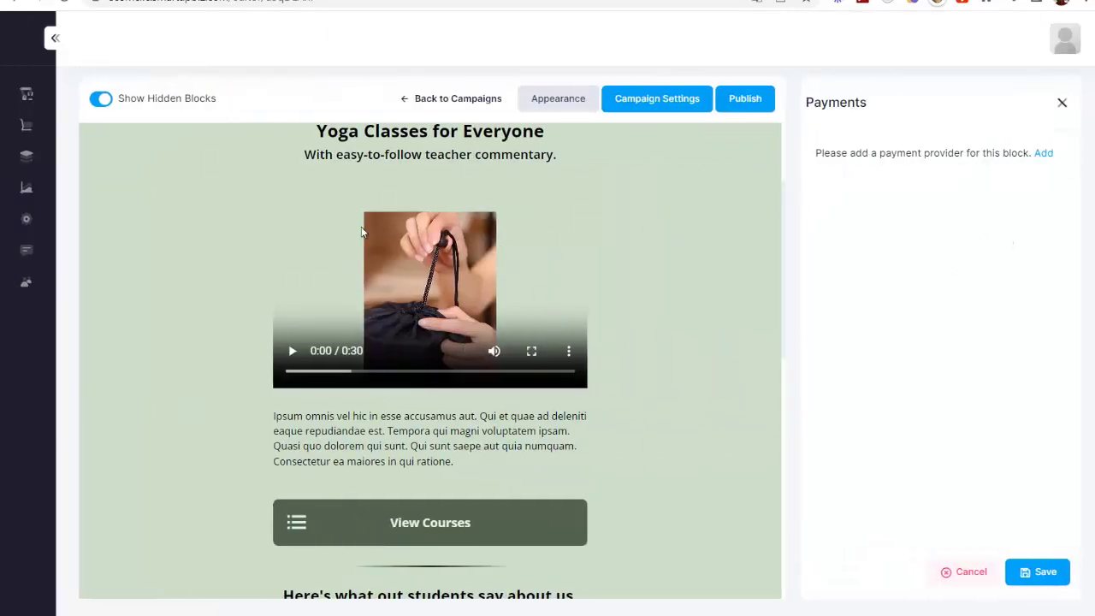
# Follow the Payments panel's Add link to the Integrations > Payment page
pyautogui.click(1043, 156)
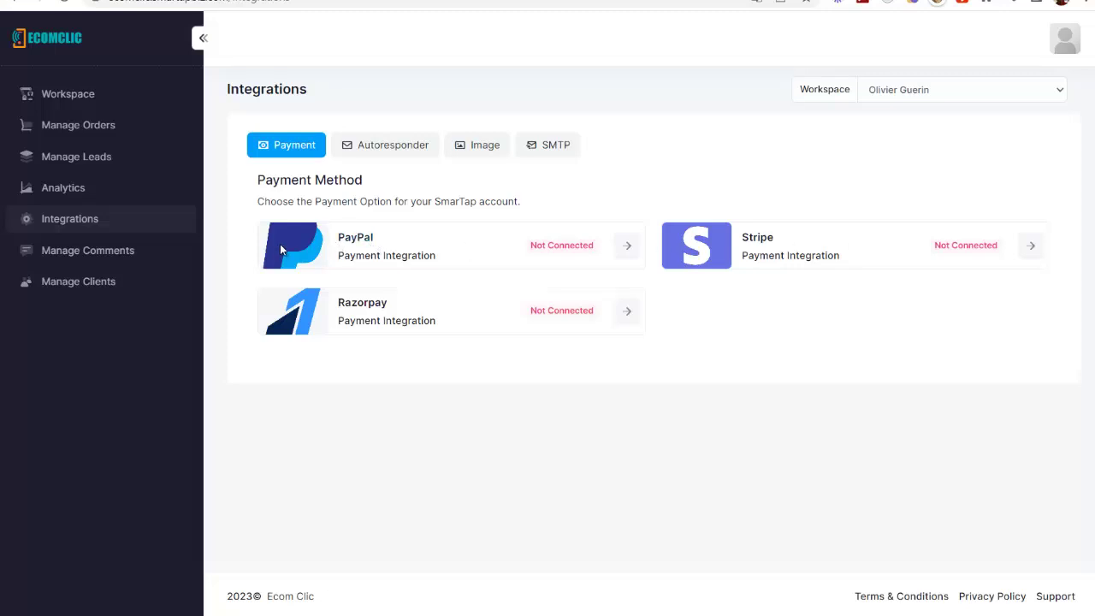
# Open and close the PayPal and Stripe forms, view Autoresponder integrations, then return to Workspace
pyautogui.click(625, 248)
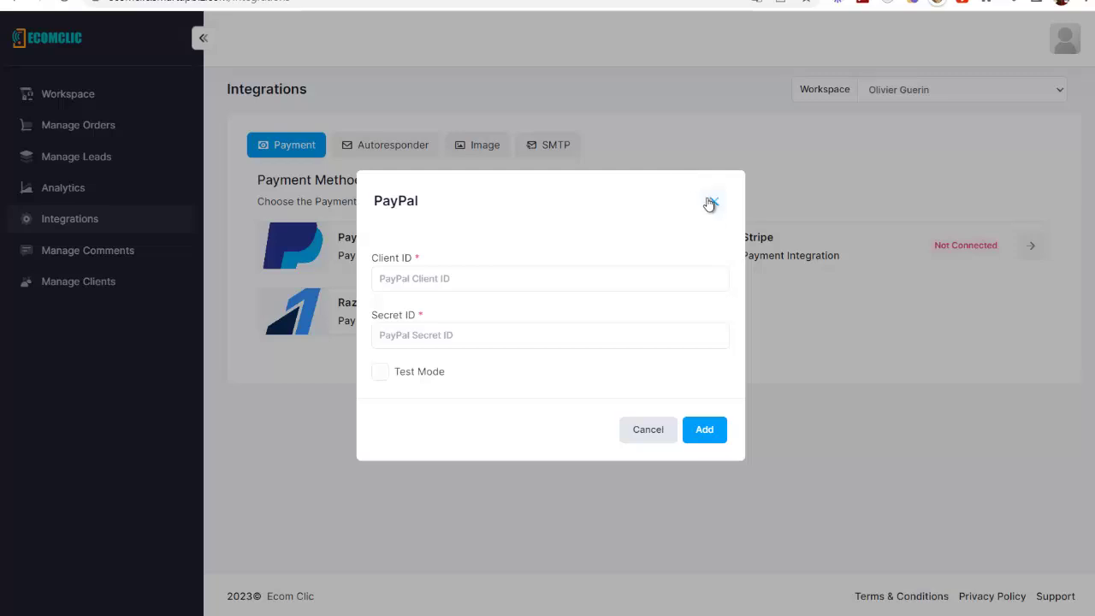
pyautogui.click(711, 203)
pyautogui.click(1024, 246)
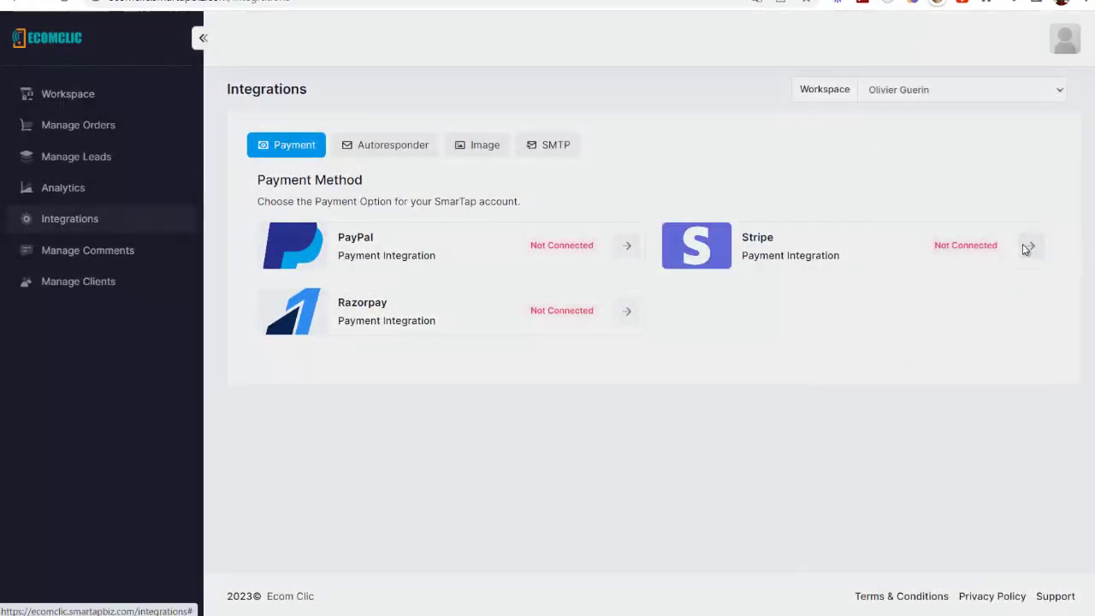
pyautogui.click(714, 211)
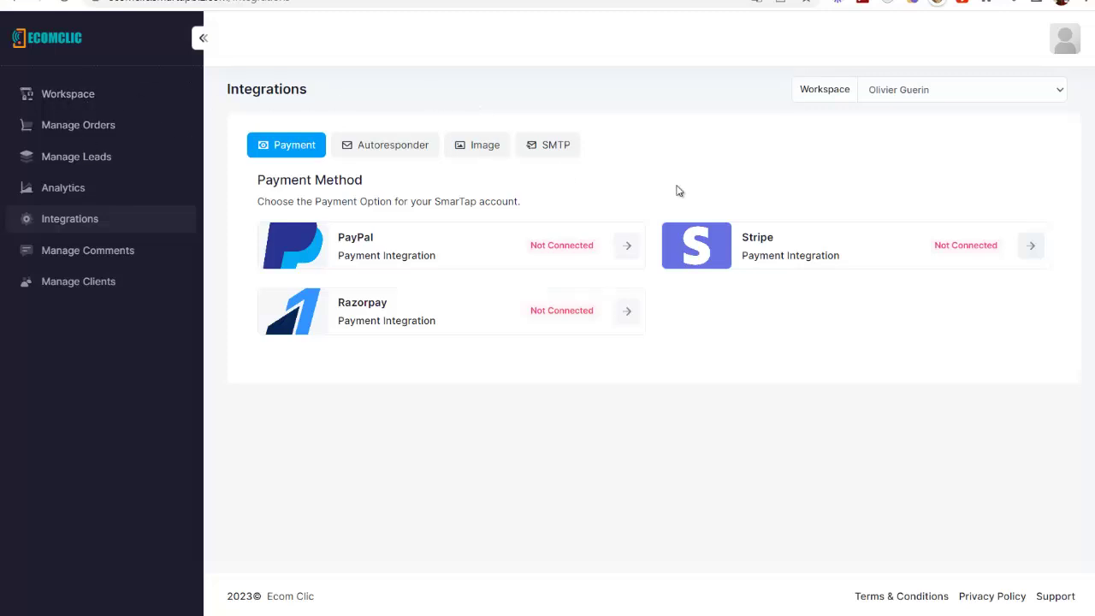
pyautogui.click(377, 147)
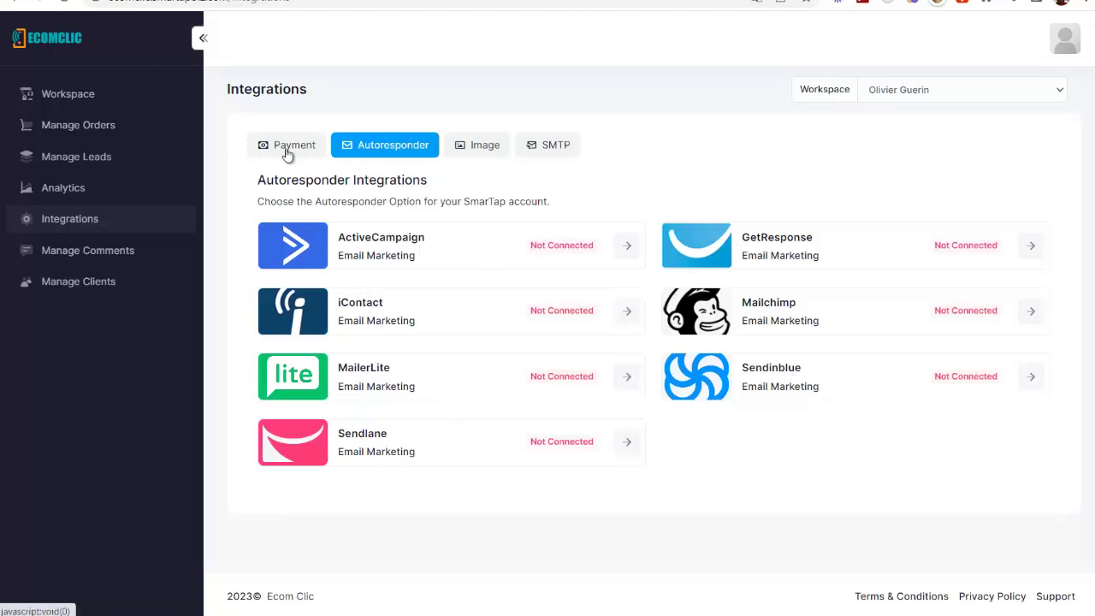
pyautogui.click(81, 99)
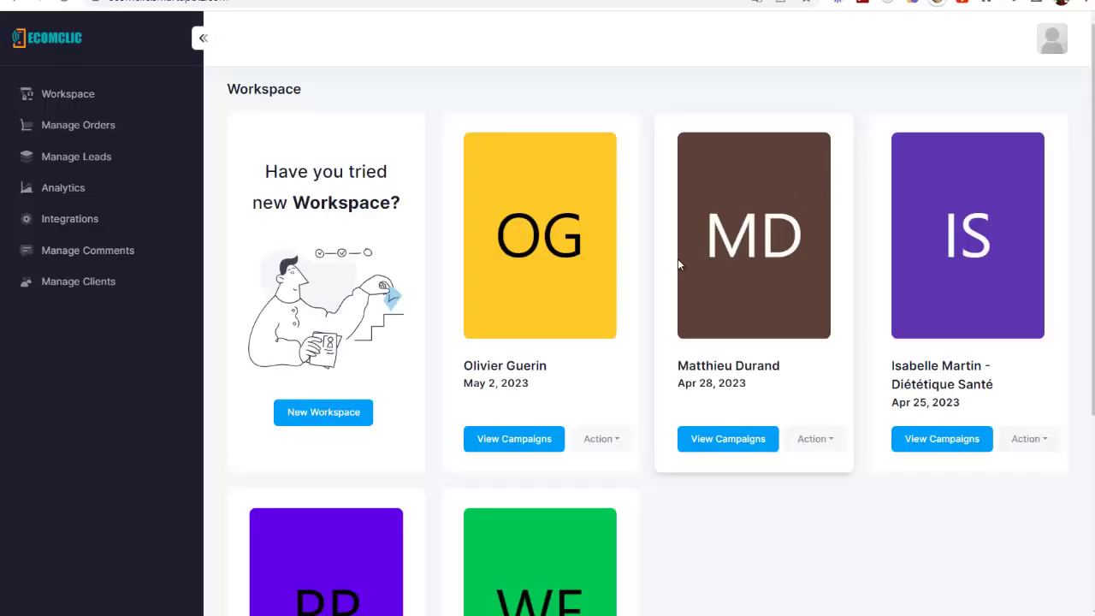
# Try Others as the campaign's autoresponder without saving, then reopen Campaign gv432Z691 for editing
pyautogui.scroll(-1, 658, 282)
pyautogui.click(629, 327)
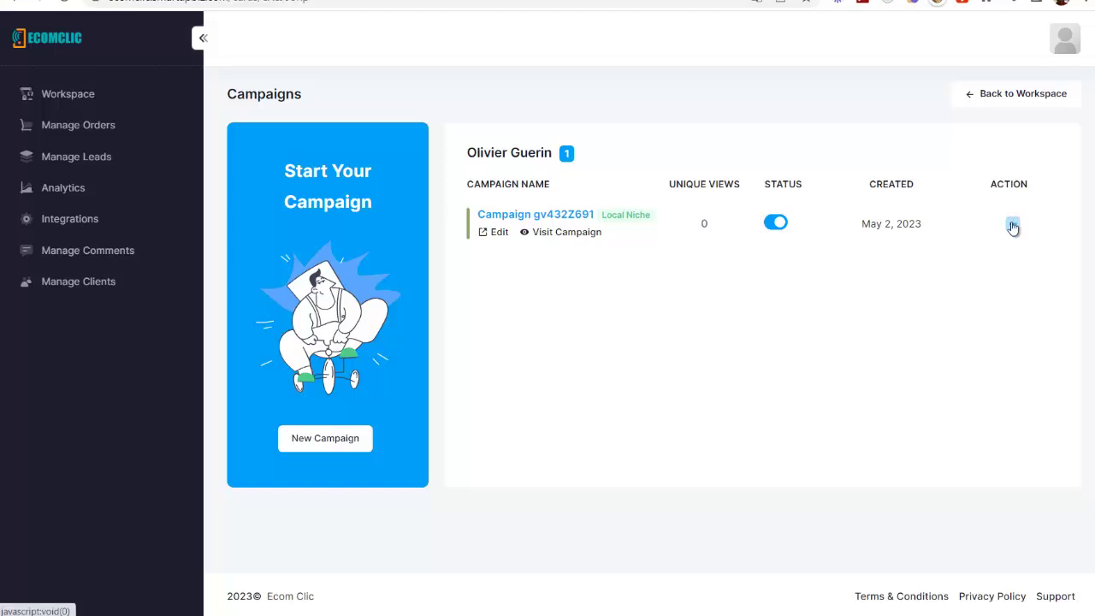
pyautogui.click(1012, 224)
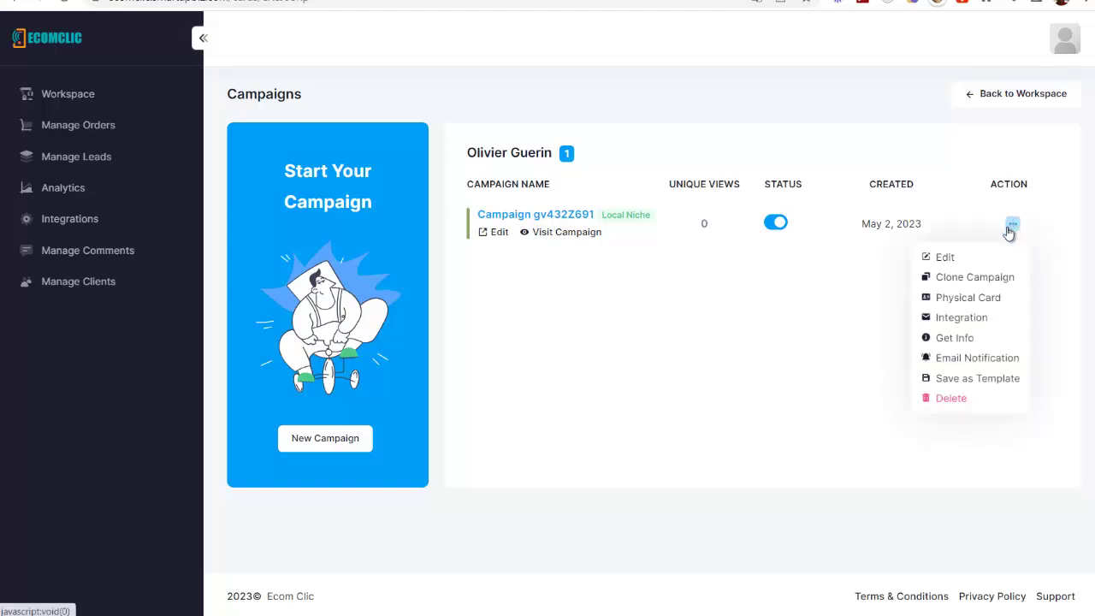
pyautogui.click(961, 318)
pyautogui.click(492, 329)
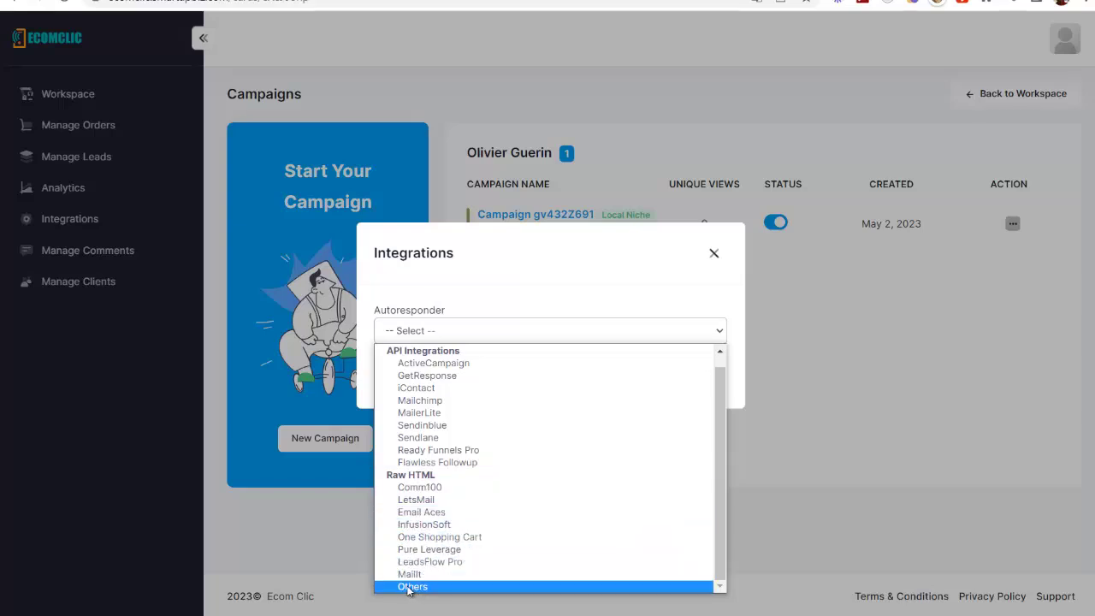
pyautogui.click(411, 585)
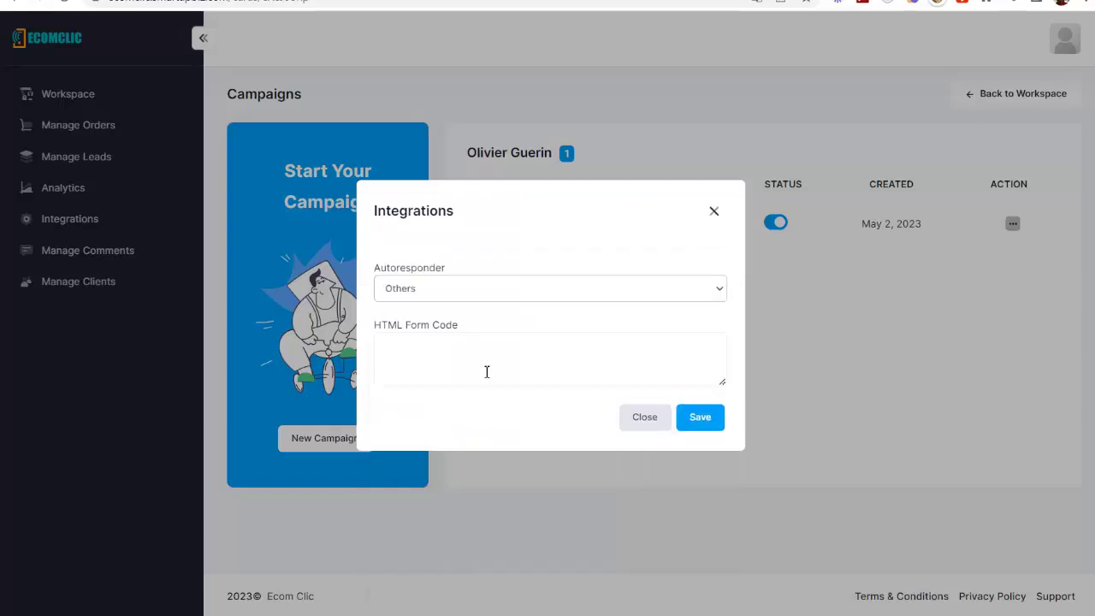
pyautogui.click(713, 212)
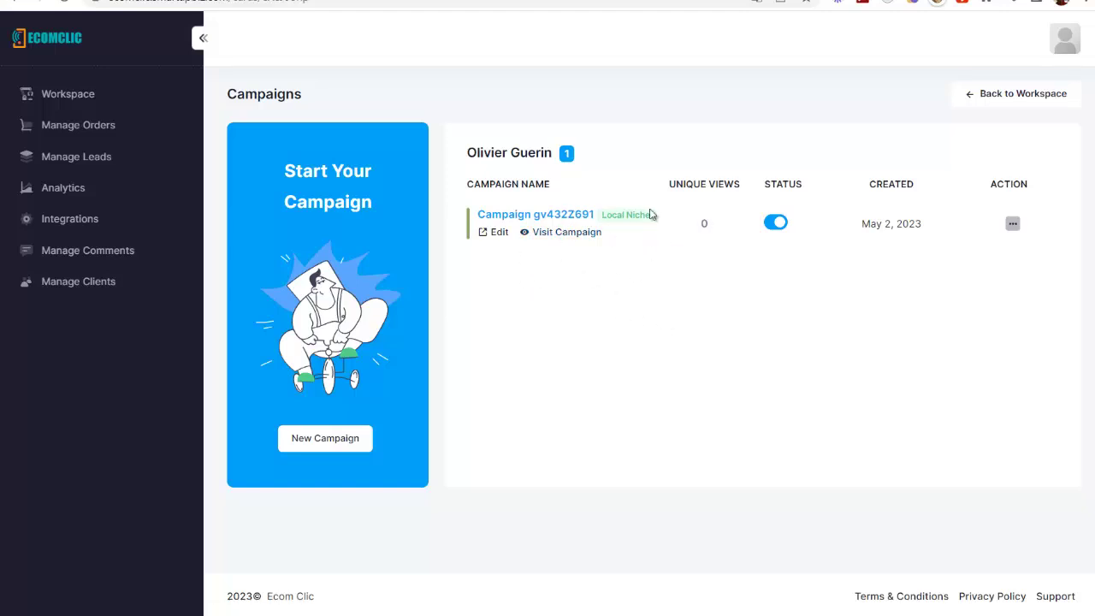
pyautogui.click(489, 237)
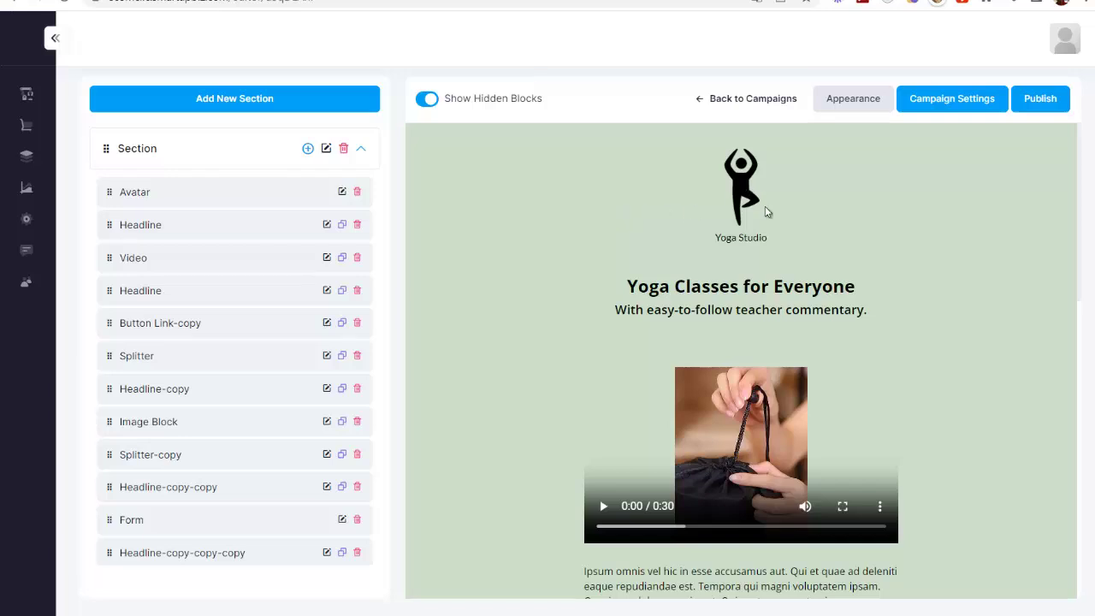
# Scroll the yoga page preview down to the subscribe form and back to the top
pyautogui.scroll(-3, 767, 215)
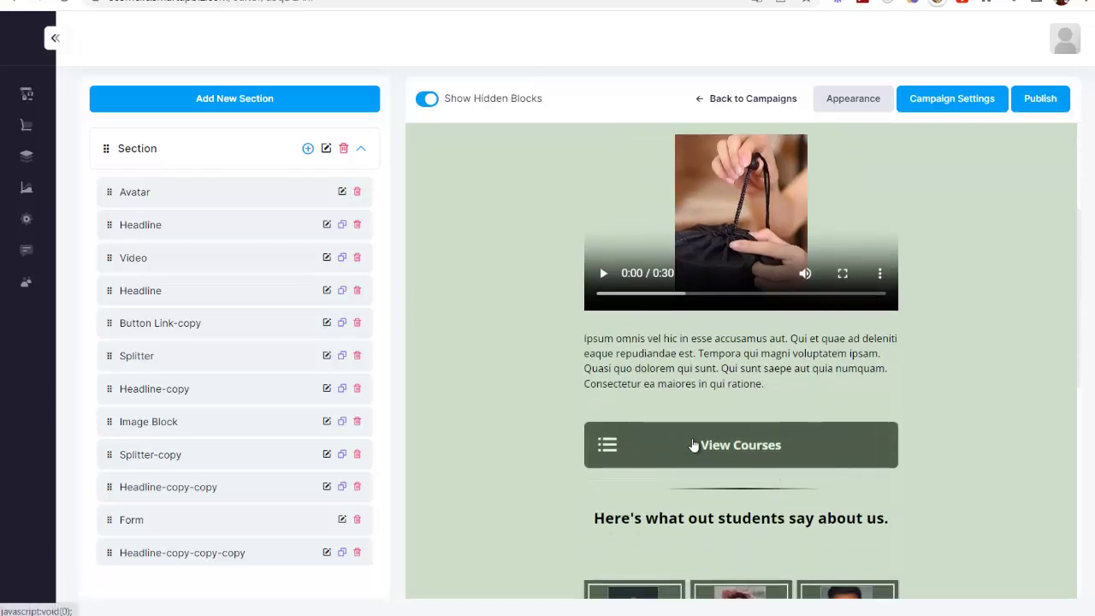
pyautogui.scroll(-6, 767, 372)
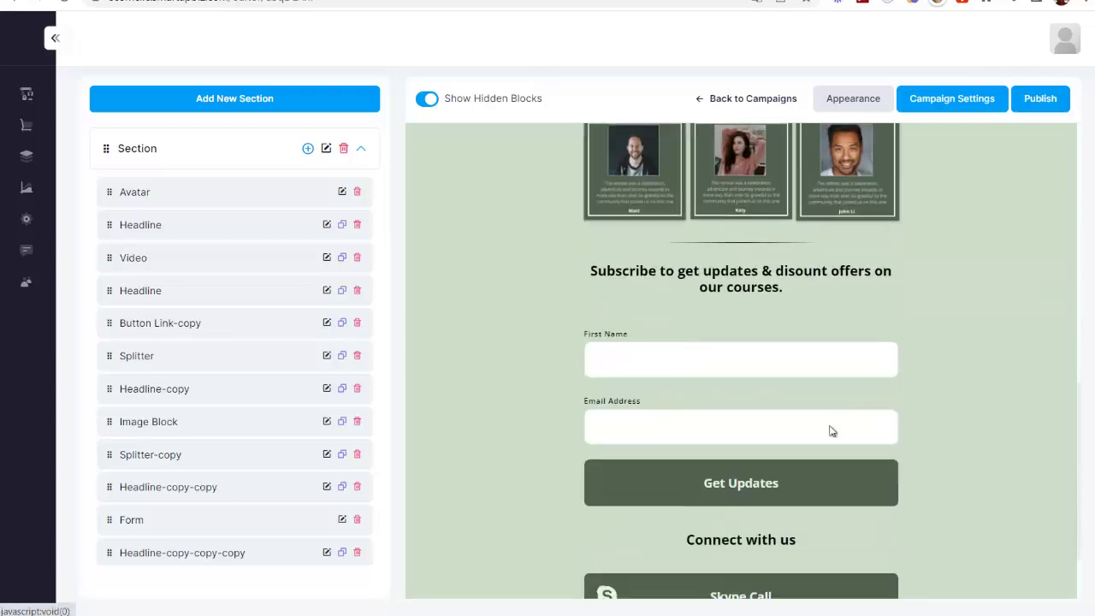
pyautogui.scroll(10, 770, 385)
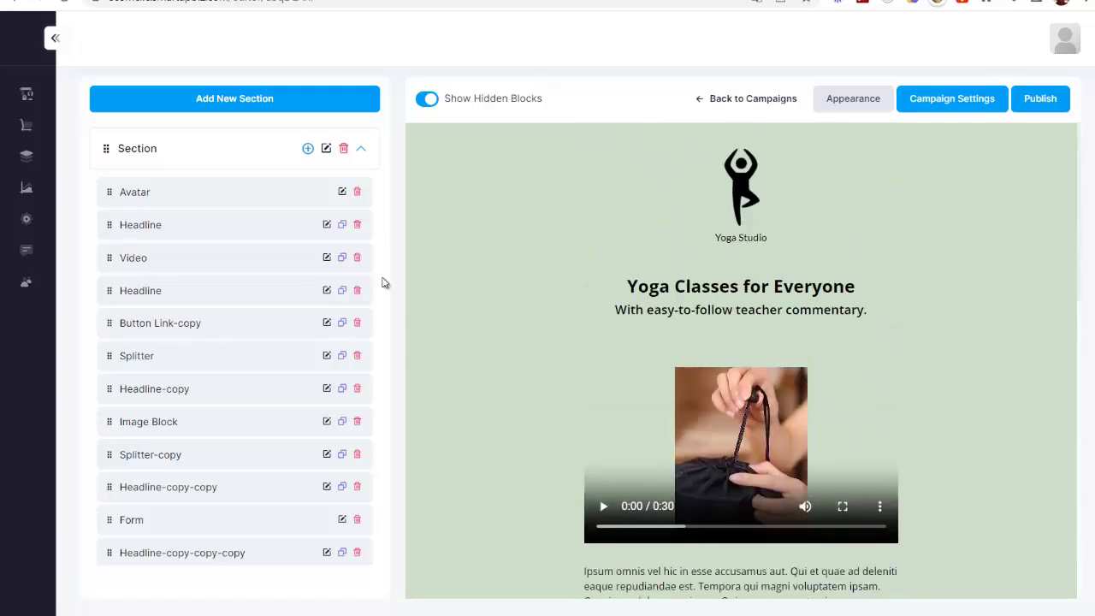
pyautogui.scroll(-3, 770, 342)
pyautogui.scroll(3, 748, 379)
# Switch the page background from gradient to Image in Appearance > Background
pyautogui.click(856, 99)
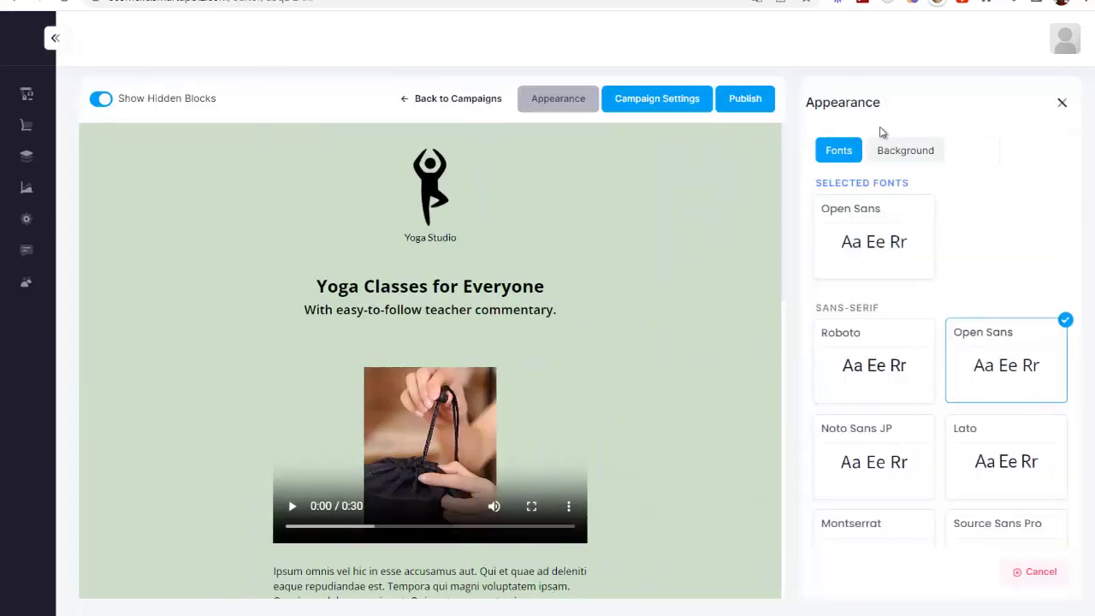
pyautogui.click(895, 156)
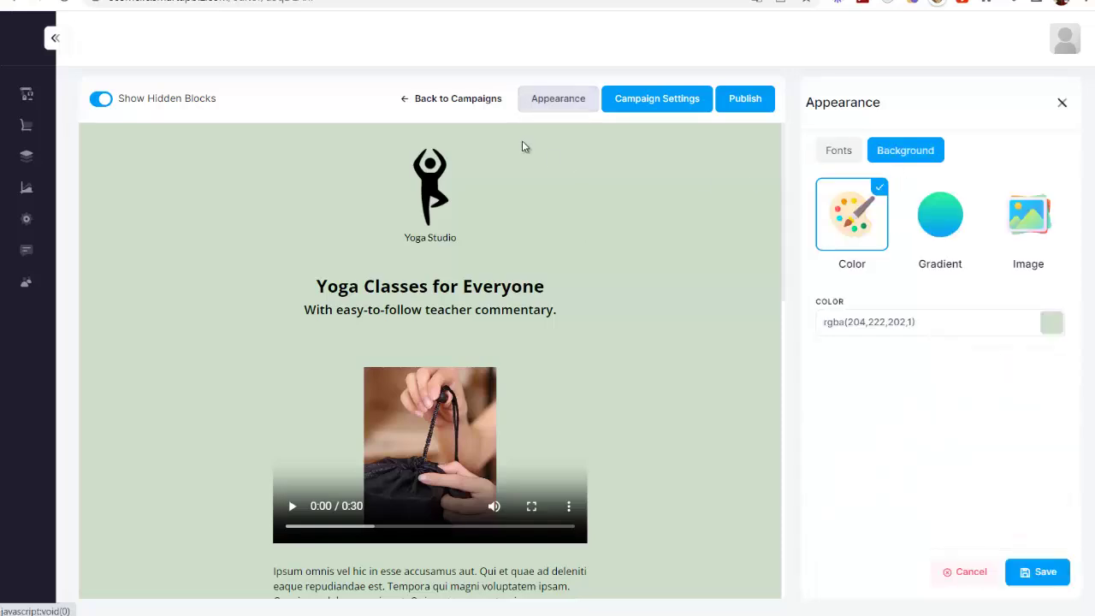
pyautogui.click(941, 239)
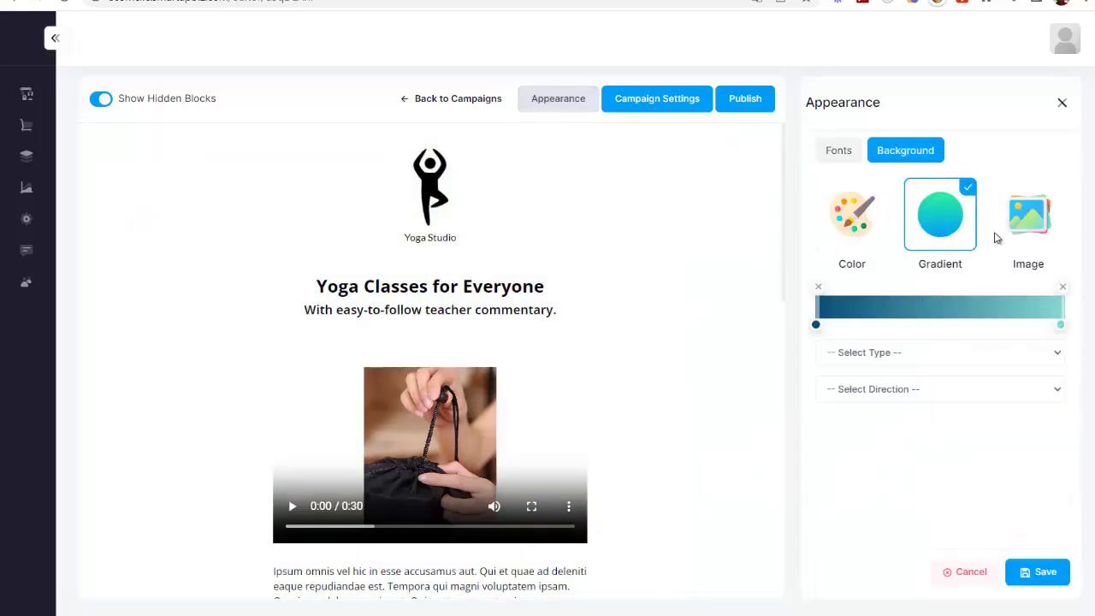
pyautogui.click(1036, 222)
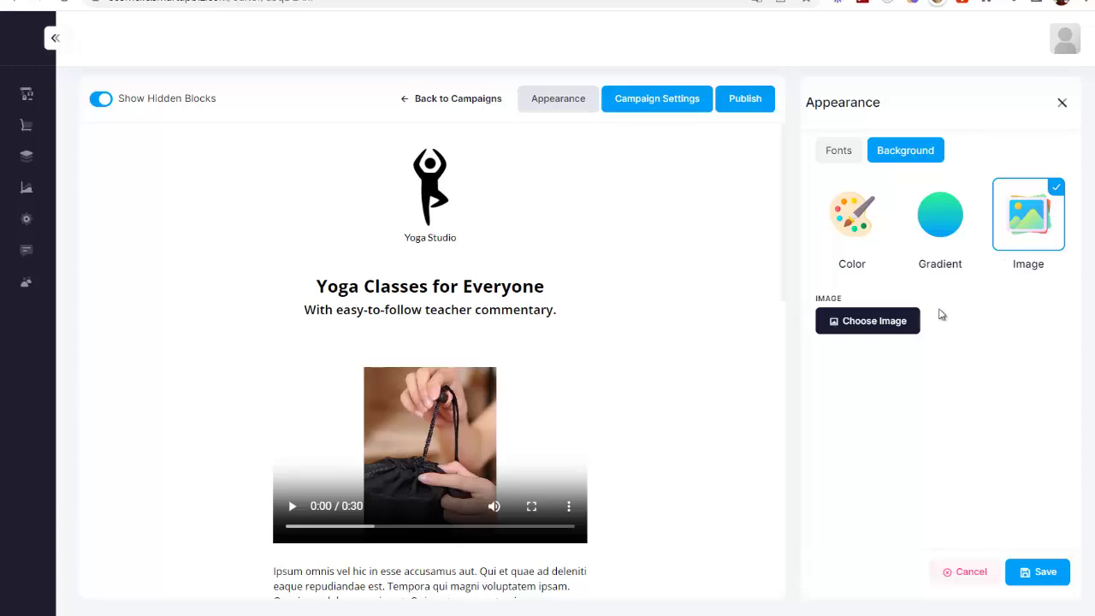
pyautogui.click(876, 323)
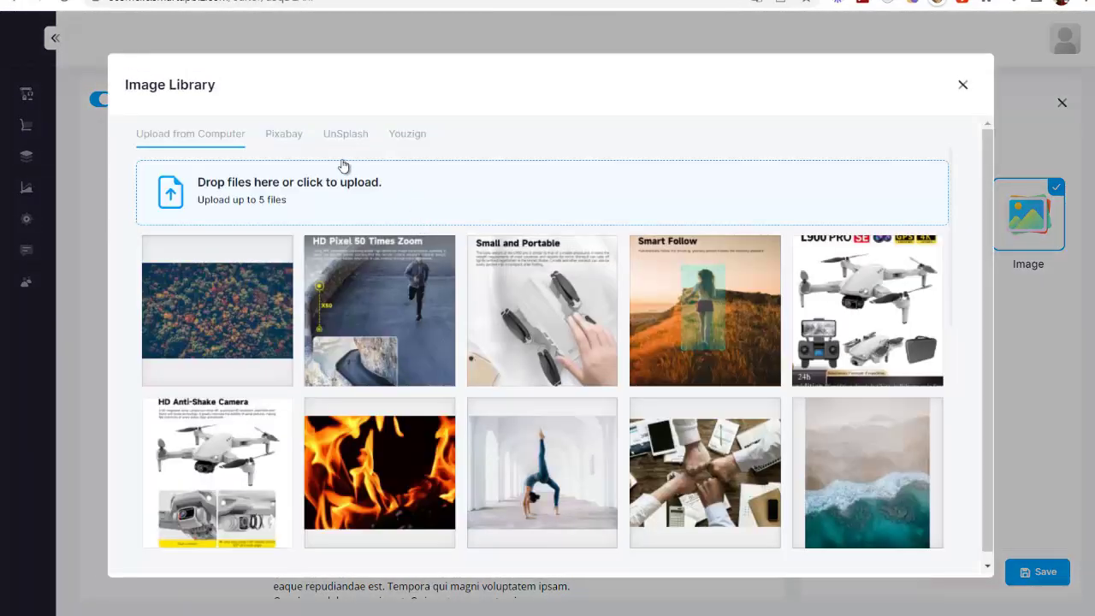
# Search Pixabay for 'yoga' and apply the orange-backdrop yoga photo as the background
pyautogui.click(282, 137)
pyautogui.click(258, 181)
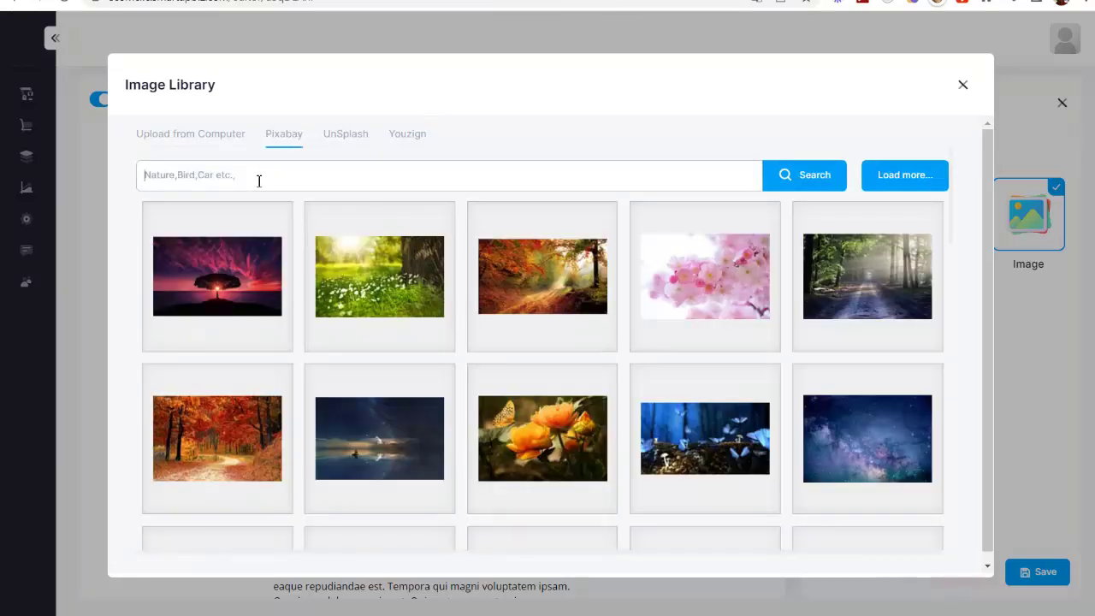
pyautogui.write('yoga')
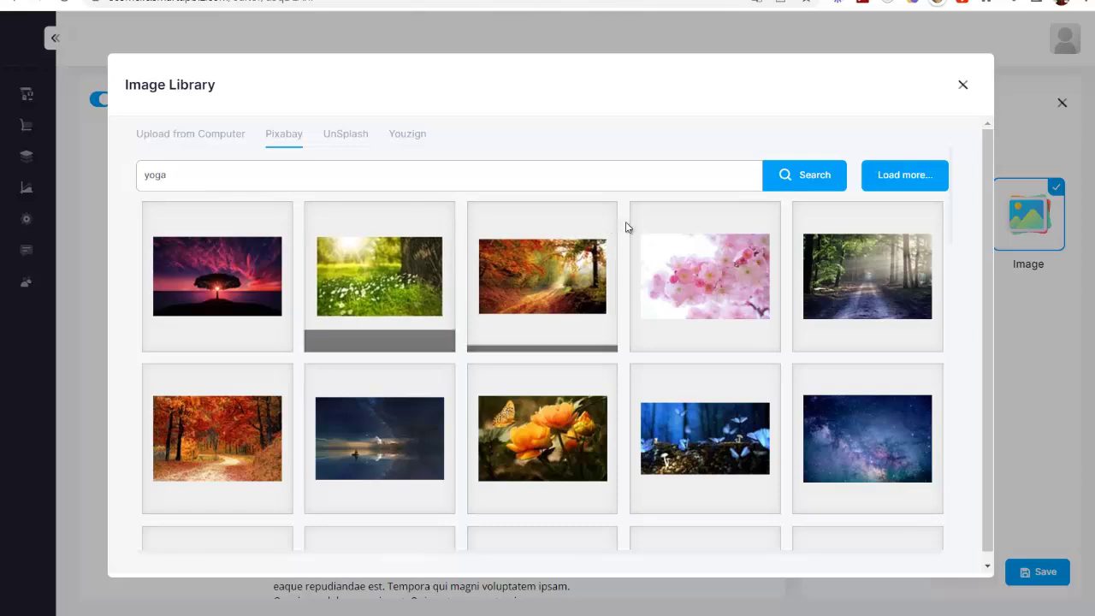
pyautogui.click(379, 276)
pyautogui.click(638, 295)
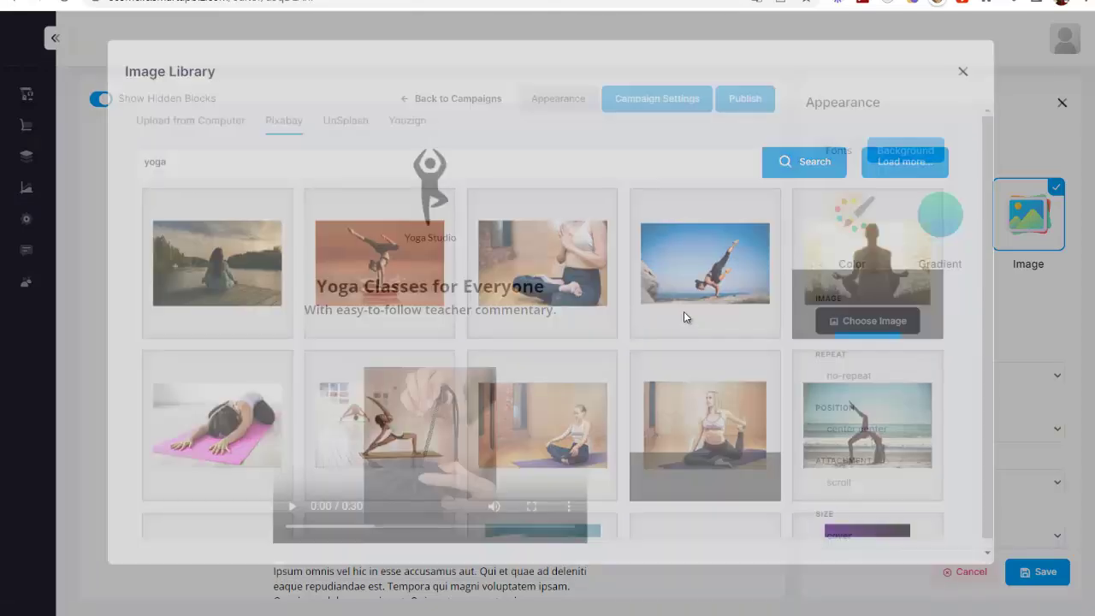
pyautogui.scroll(-10, 456, 397)
pyautogui.scroll(15, 455, 397)
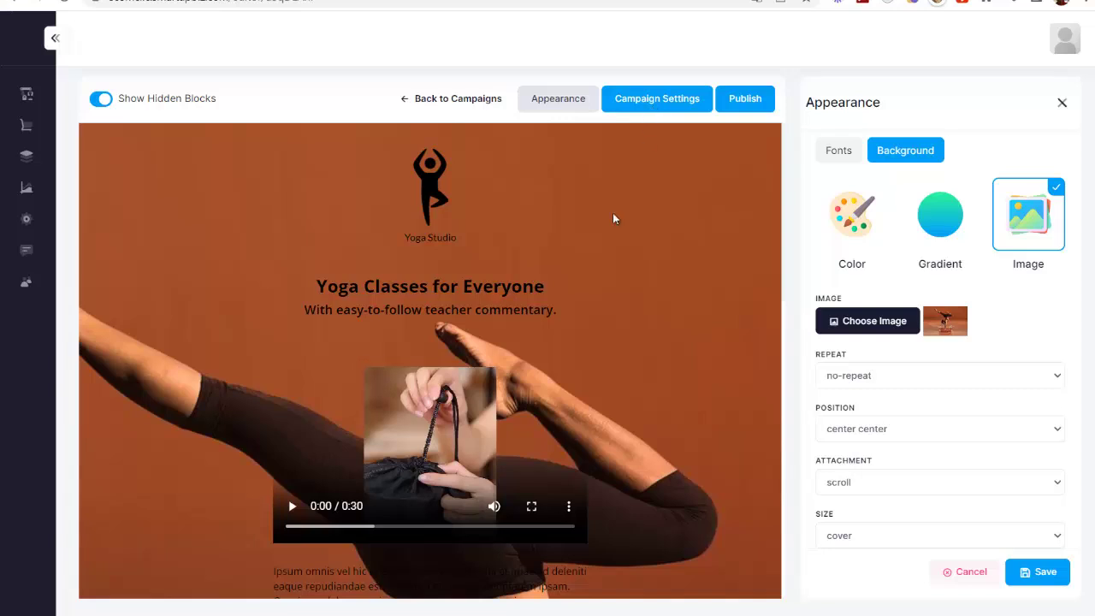
# Retitle the campaign page 'Yoga Super Tapis' with slug 'yoga-tapis' and save the settings
pyautogui.click(670, 103)
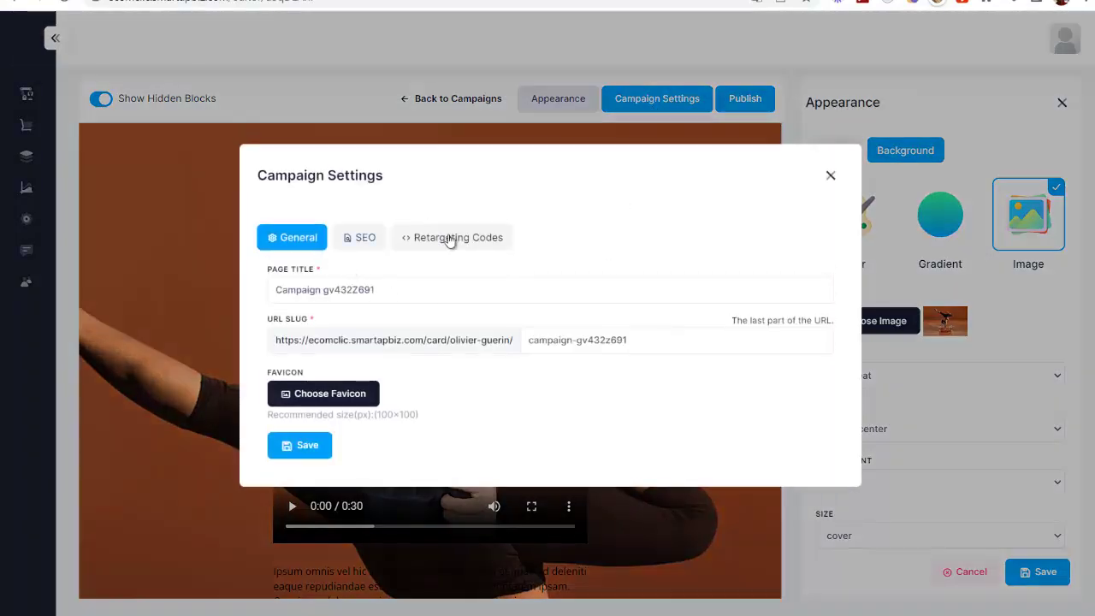
pyautogui.moveTo(401, 289); pyautogui.dragTo(230, 295)
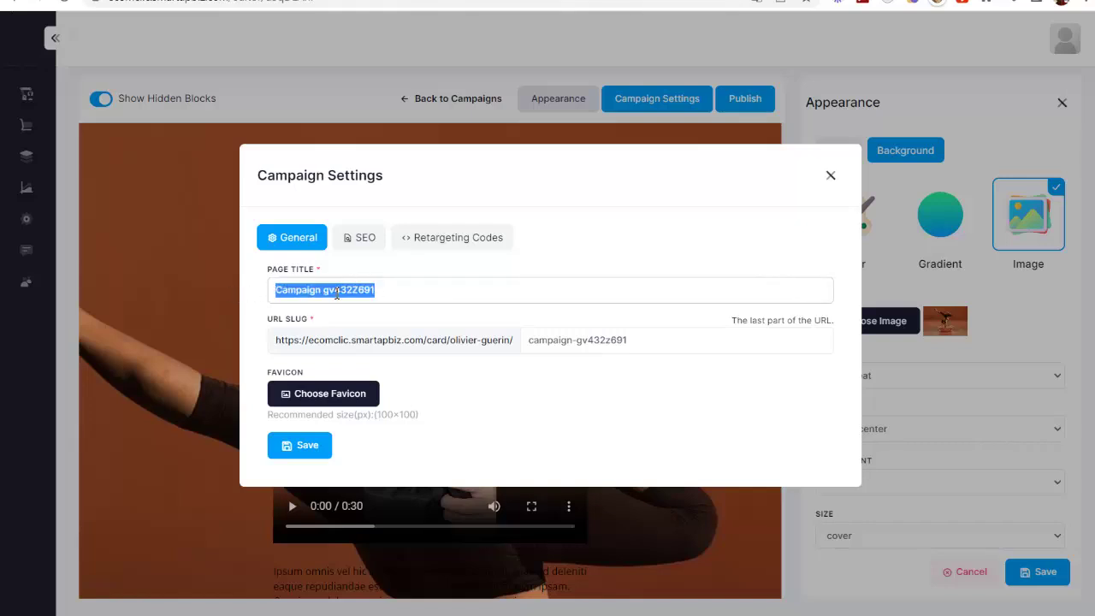
pyautogui.write('Yoga')
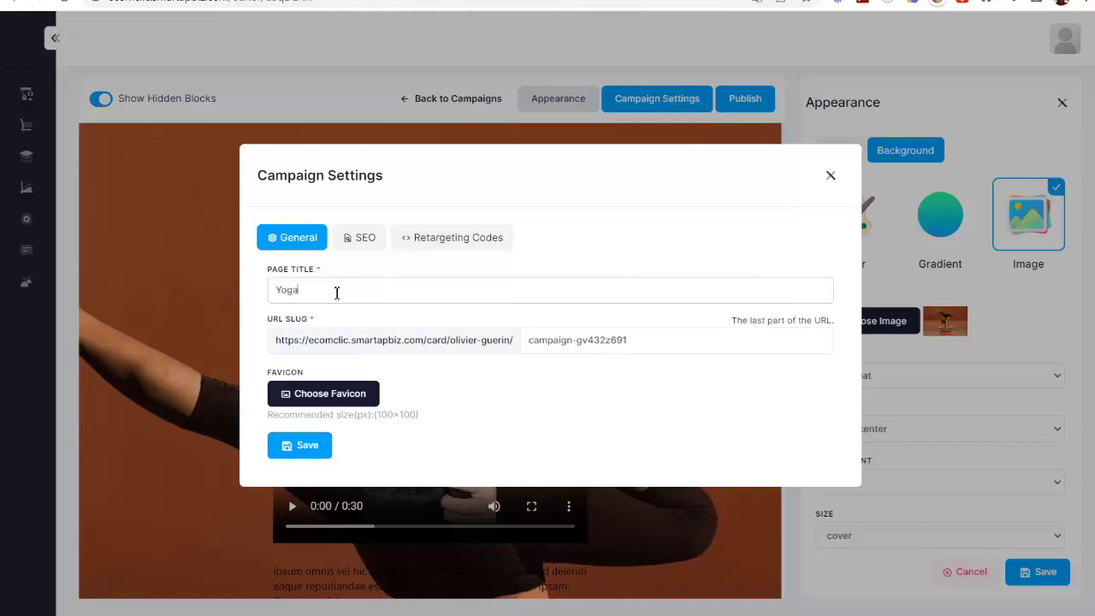
pyautogui.write(' Super Tapis')
pyautogui.moveTo(657, 340); pyautogui.dragTo(398, 339)
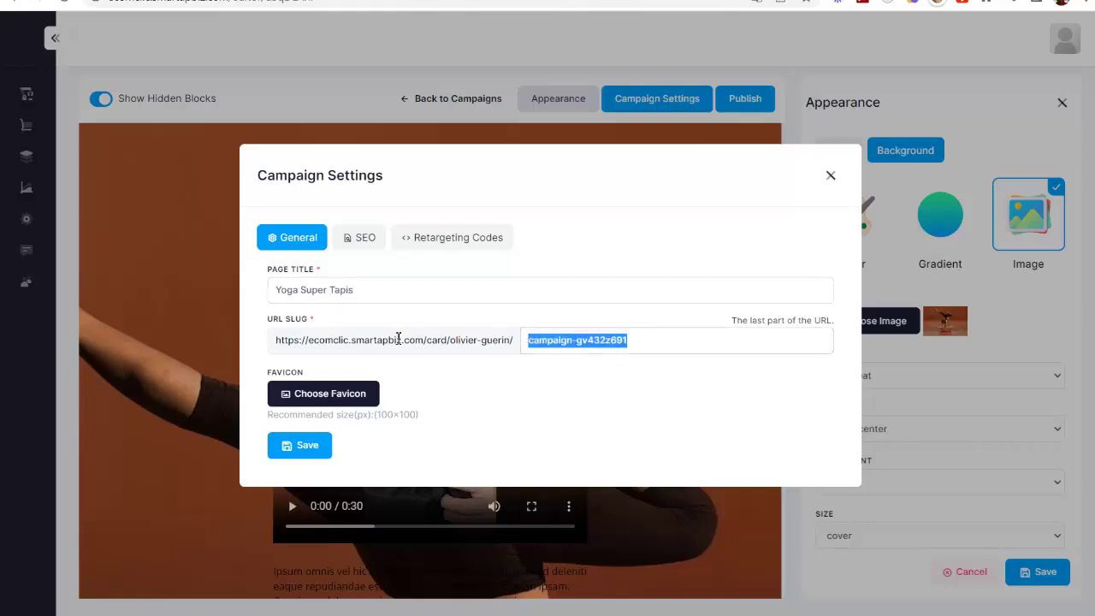
pyautogui.write('yoga-ta')
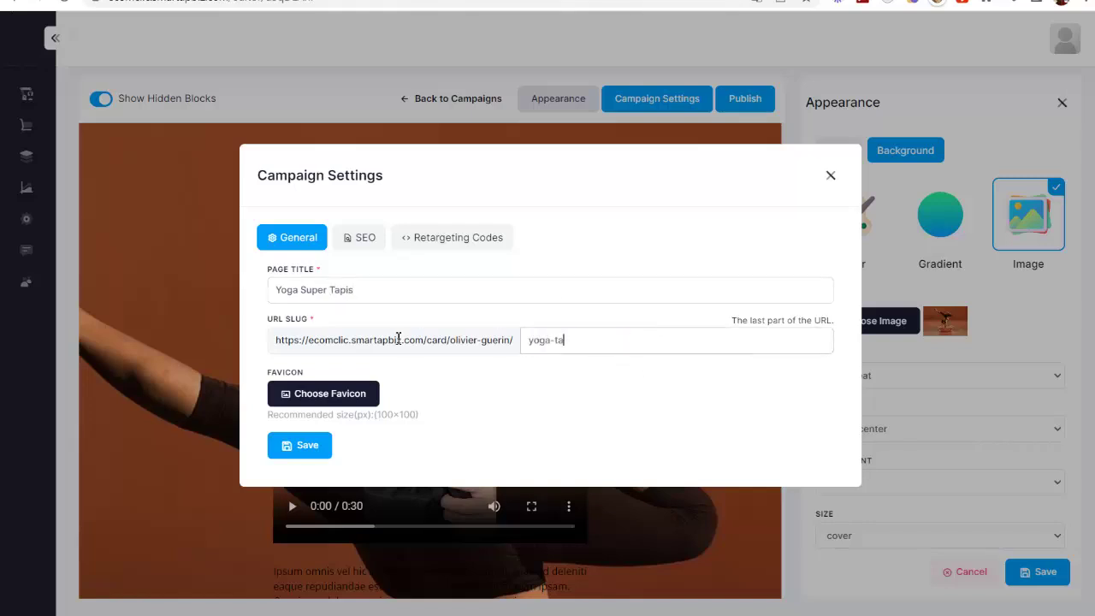
pyautogui.write('pis')
pyautogui.click(363, 238)
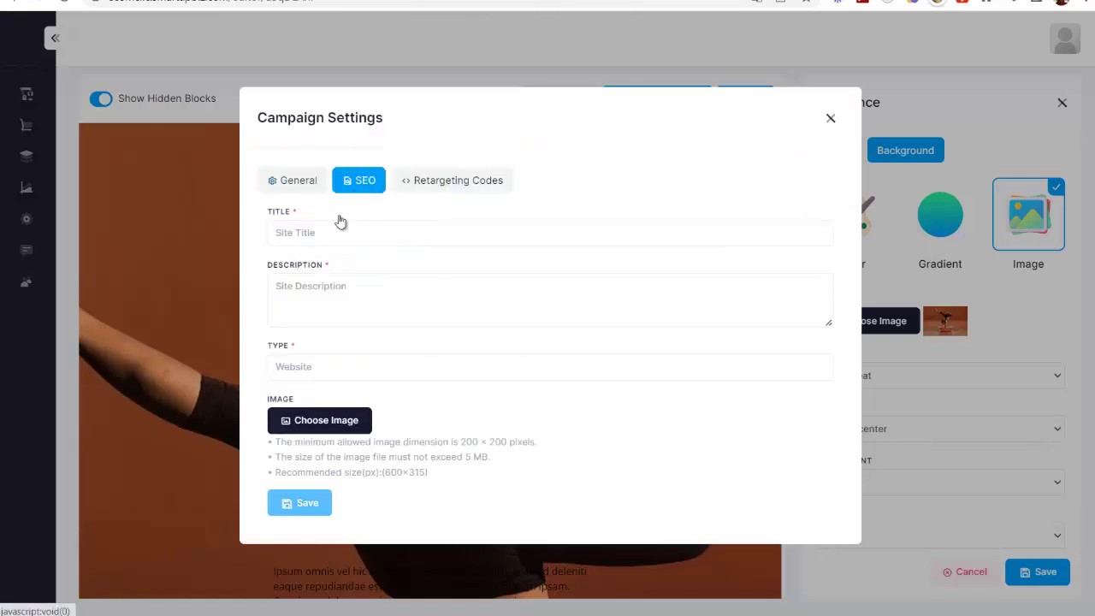
pyautogui.click(447, 180)
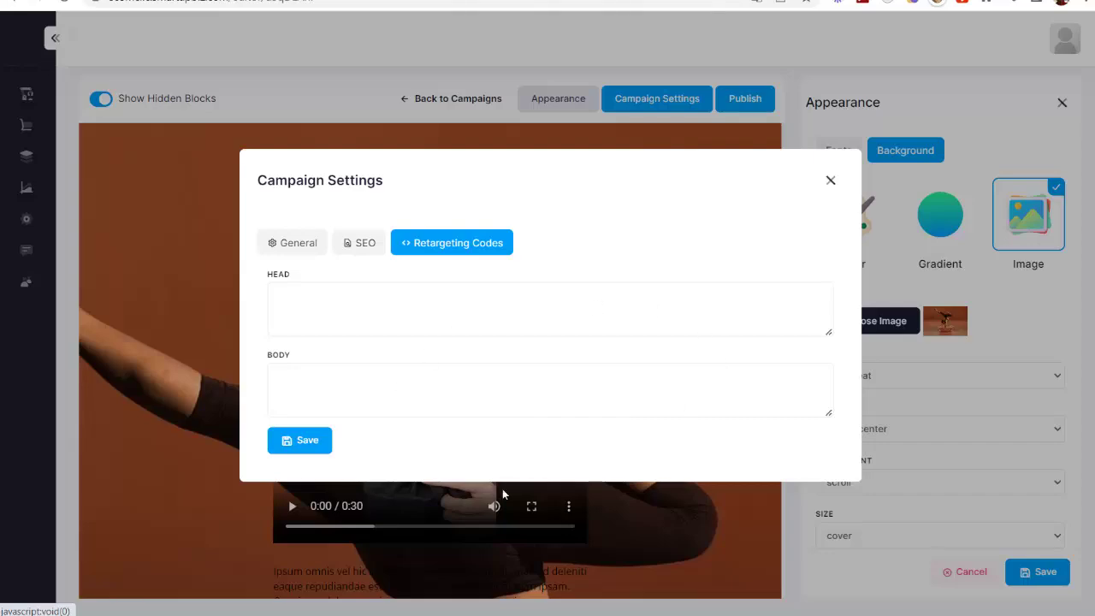
pyautogui.click(286, 243)
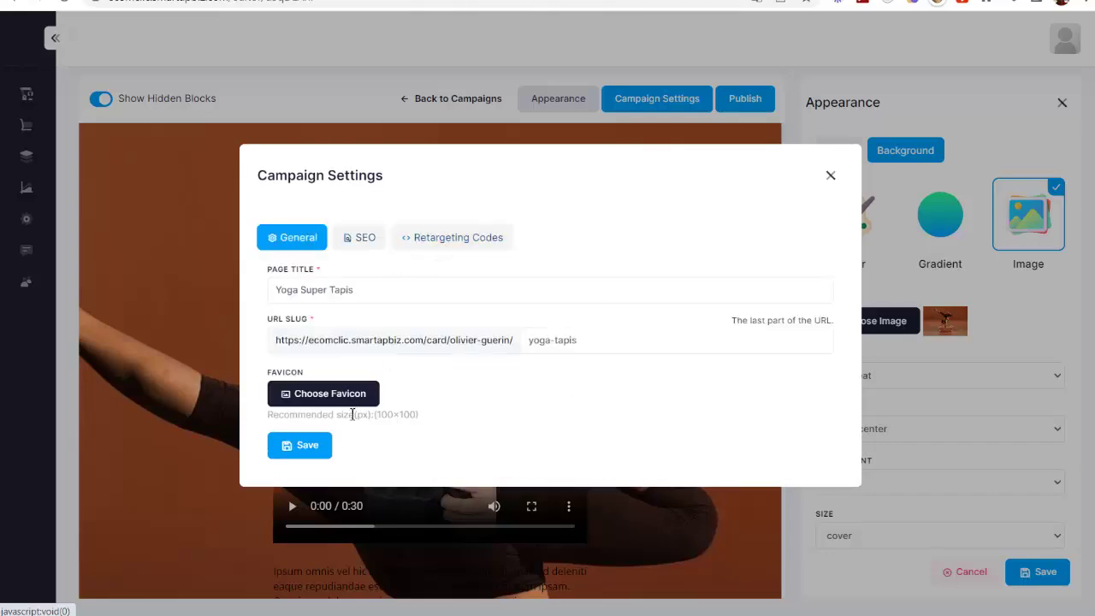
pyautogui.click(312, 446)
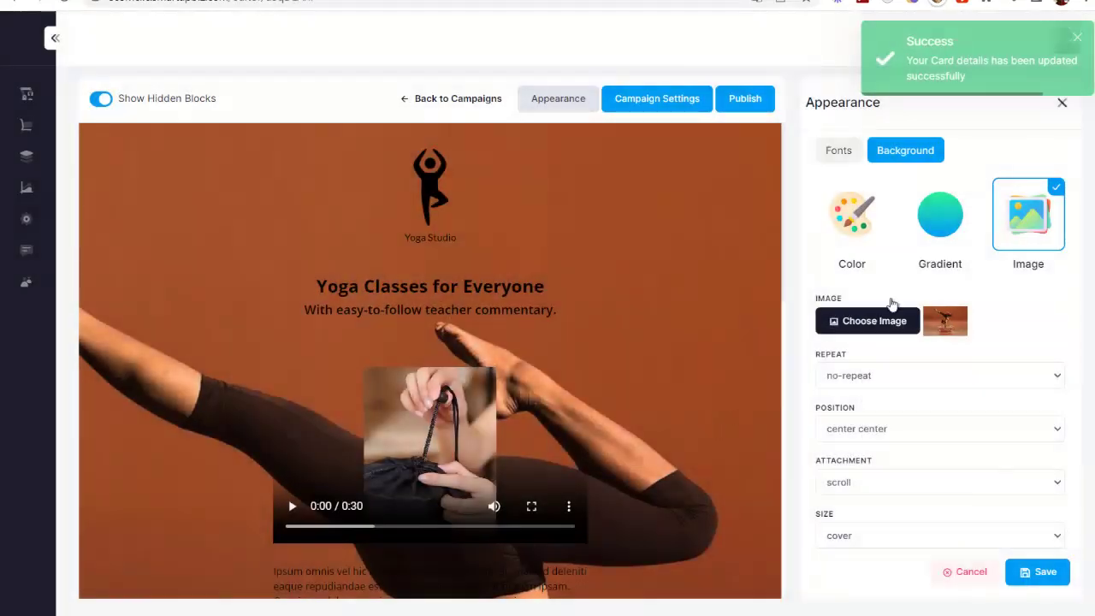
# Copy the yoga page's public link from Publish and load it in a new tab
pyautogui.click(1077, 39)
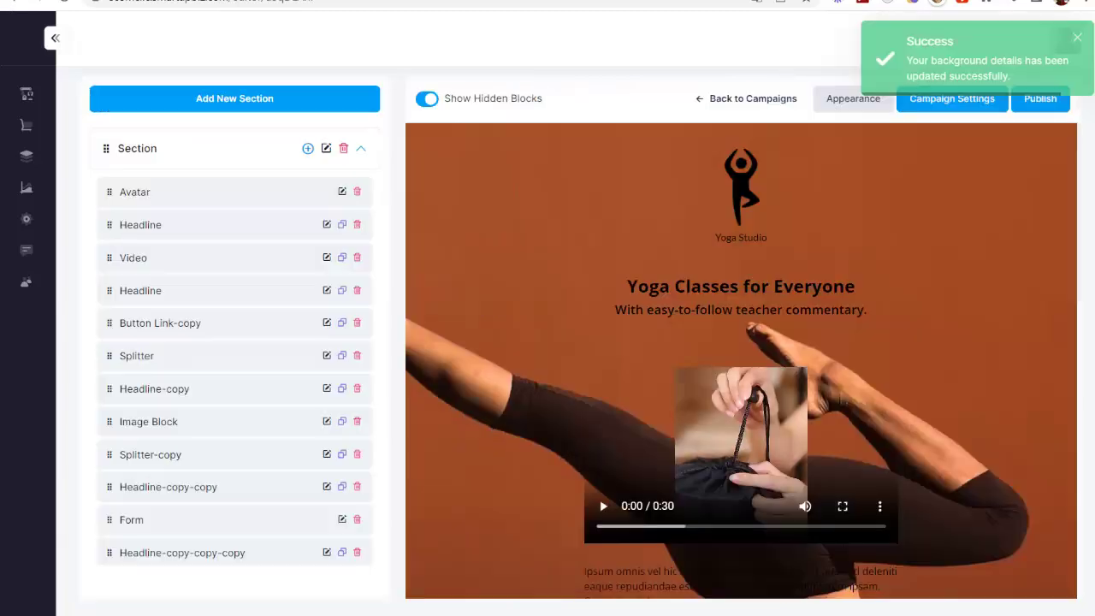
pyautogui.click(1031, 101)
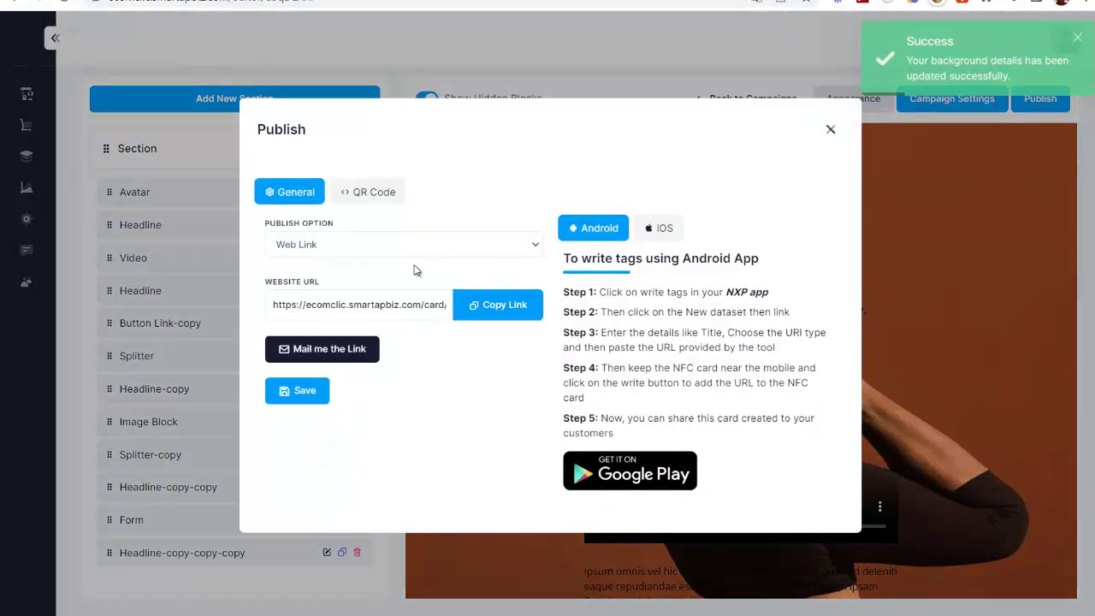
pyautogui.click(498, 306)
pyautogui.hotkey('ctrl', 't')
pyautogui.hotkey('ctrl', 'v')
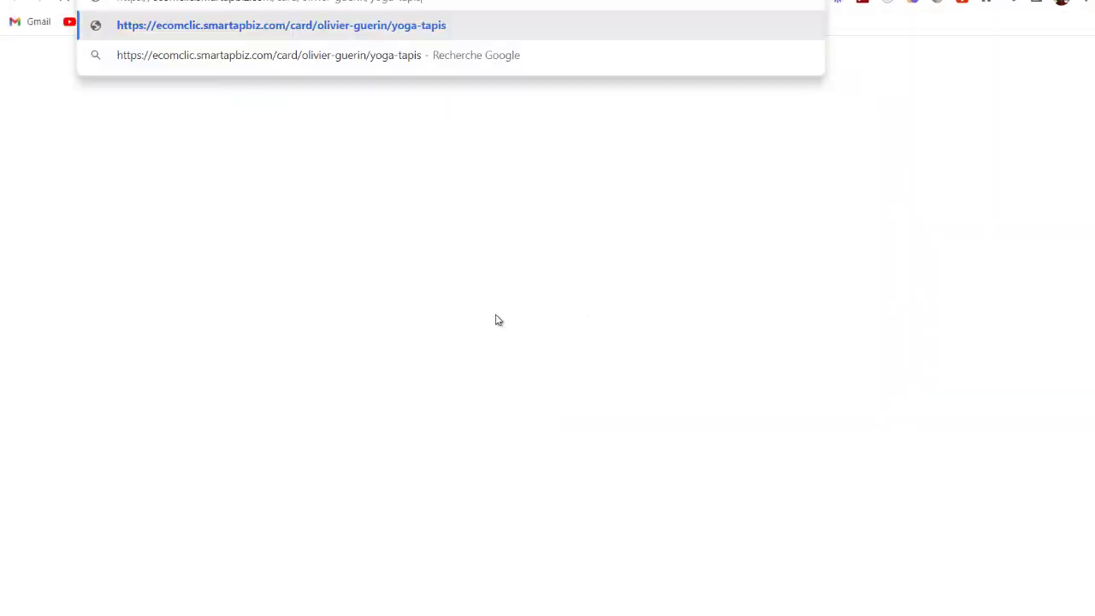
pyautogui.press('Return')
pyautogui.scroll(-3, 516, 364)
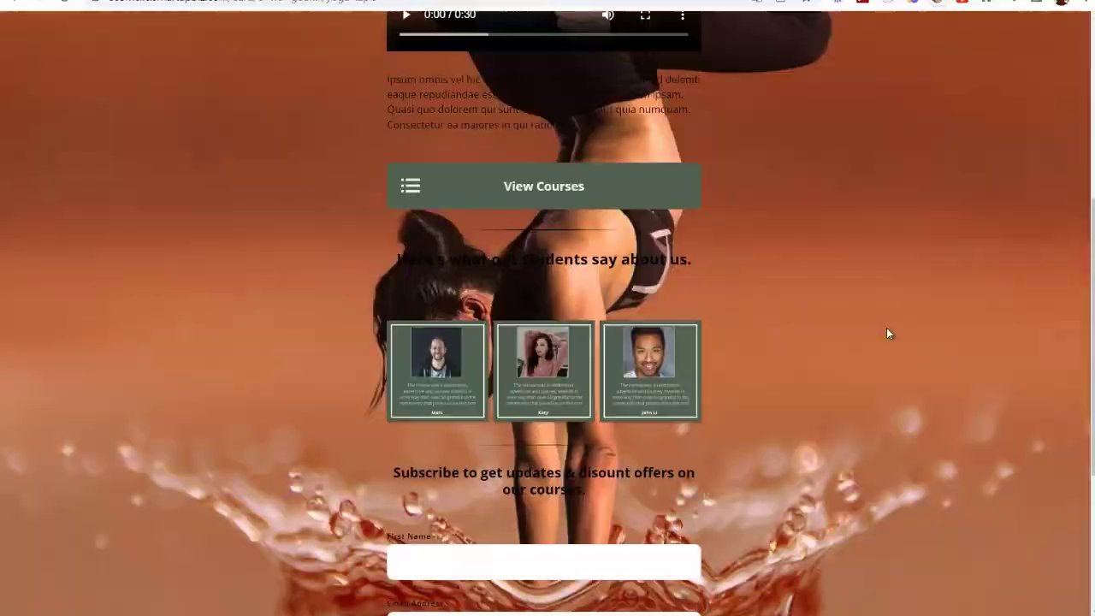
pyautogui.scroll(3, 293, 204)
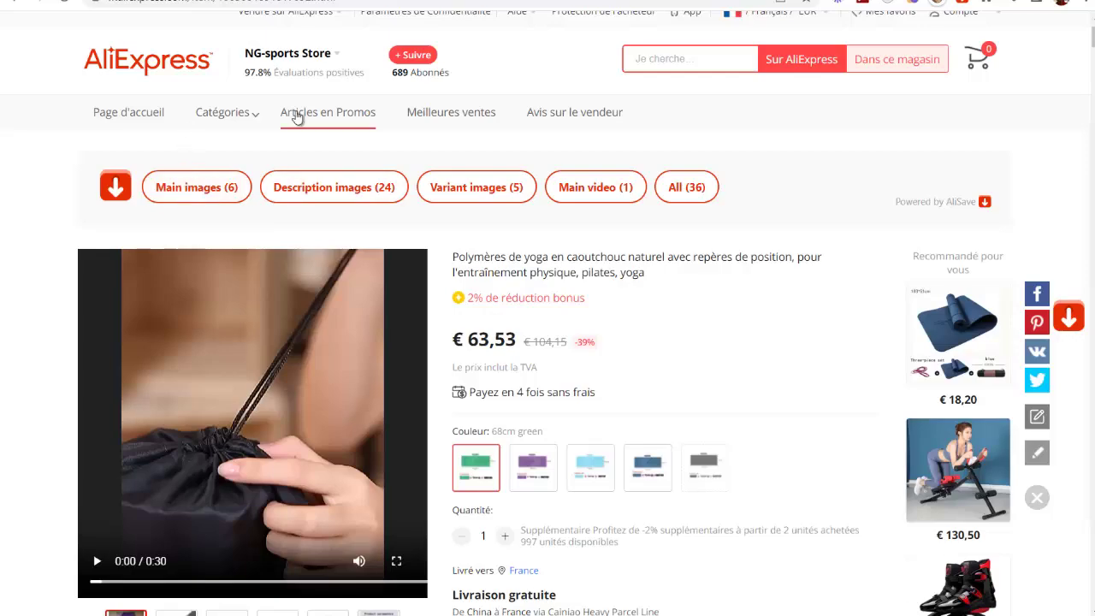
# Scroll through the AliExpress natural rubber yoga mat listing
pyautogui.scroll(-1, 635, 276)
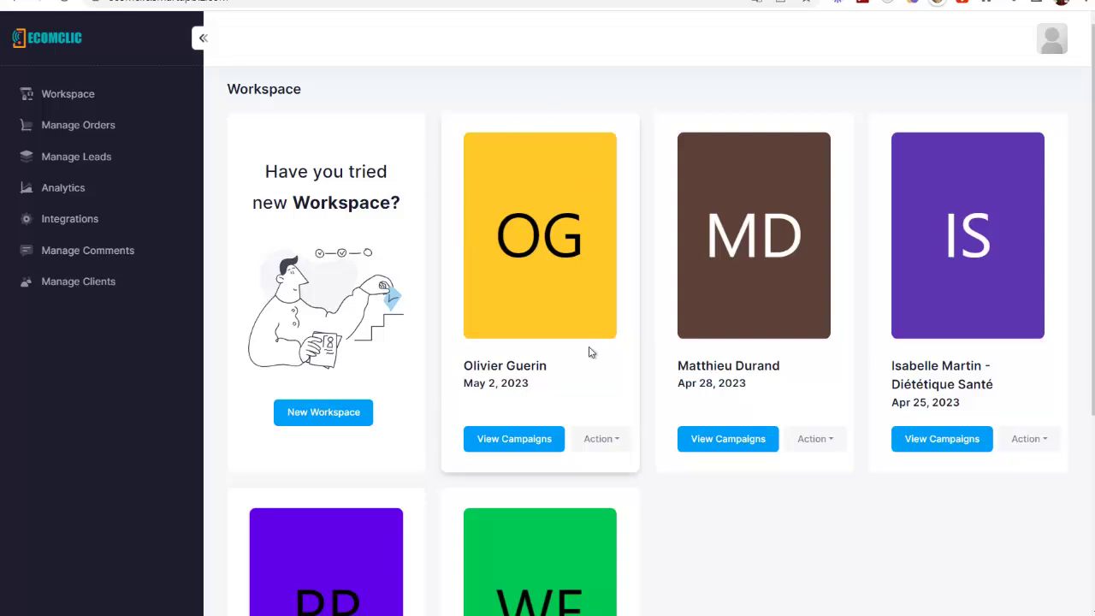
pyautogui.click(501, 445)
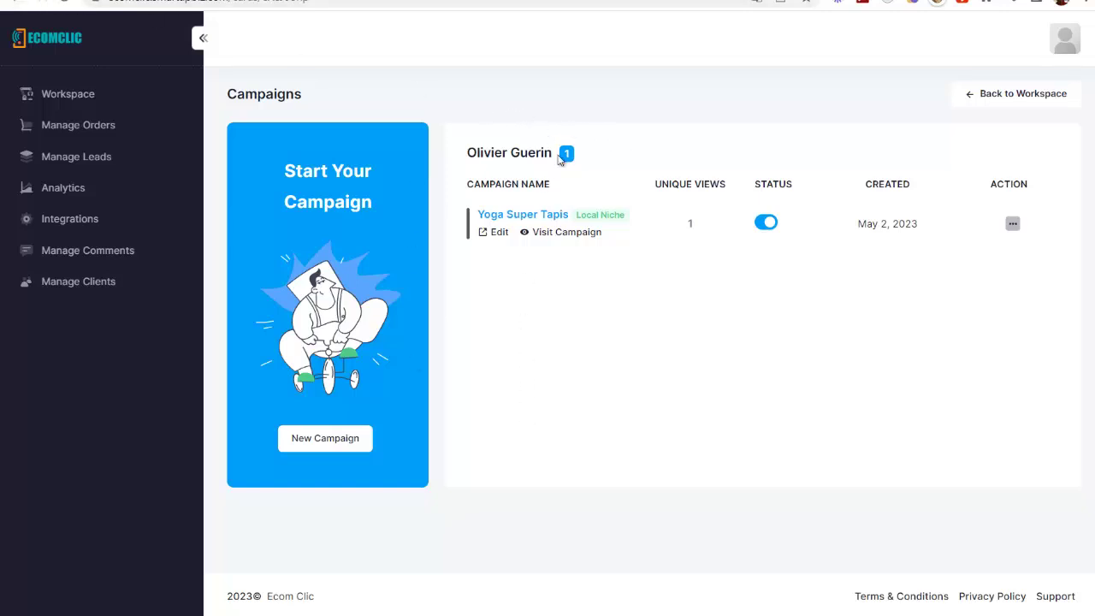
pyautogui.click(17, 3)
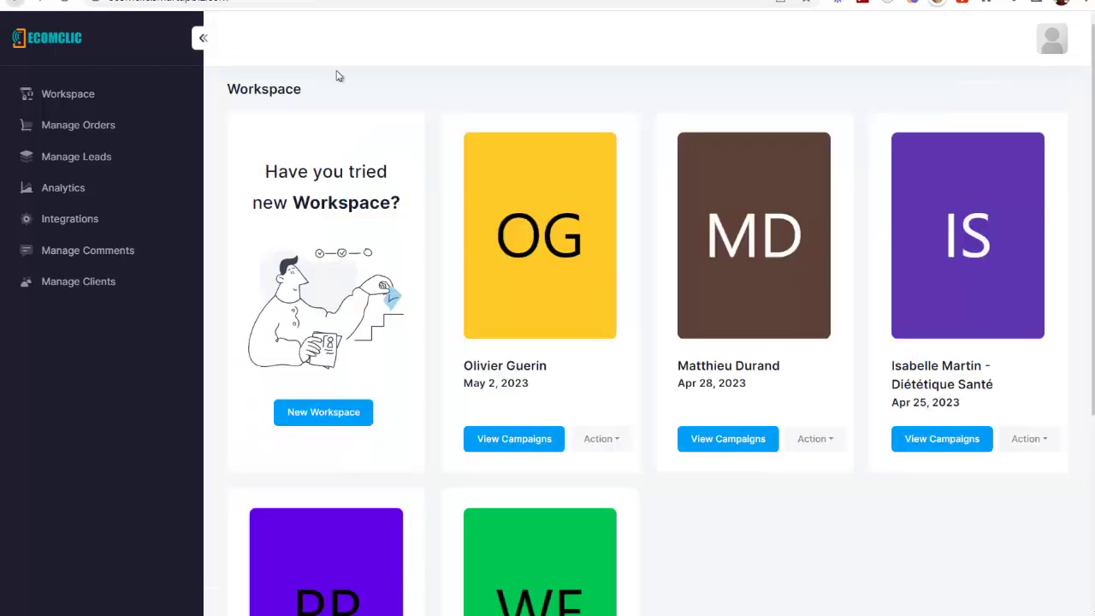
pyautogui.click(613, 445)
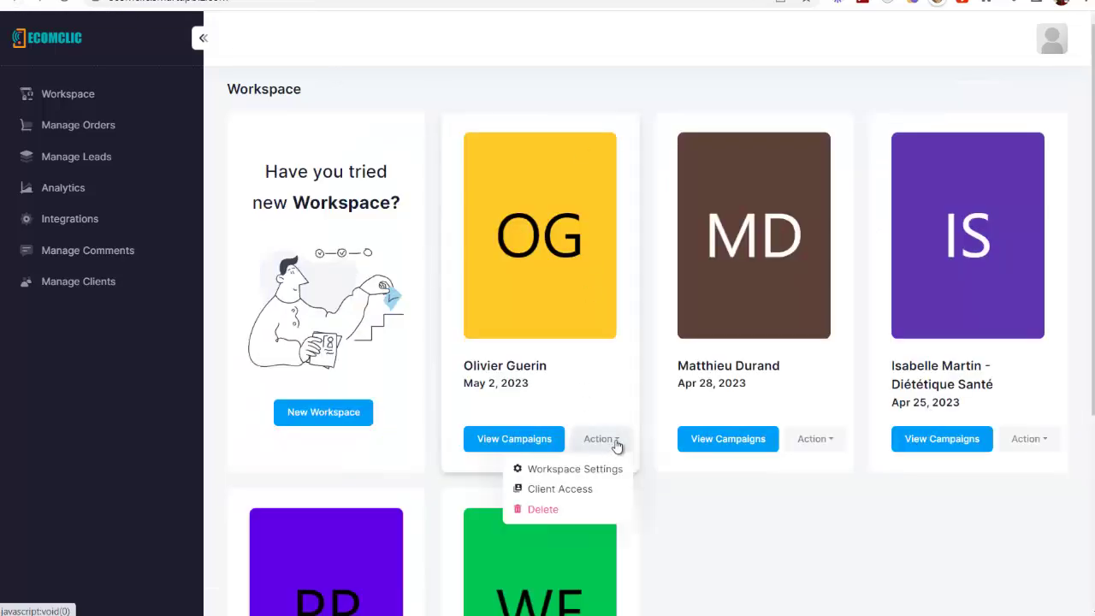
pyautogui.click(574, 469)
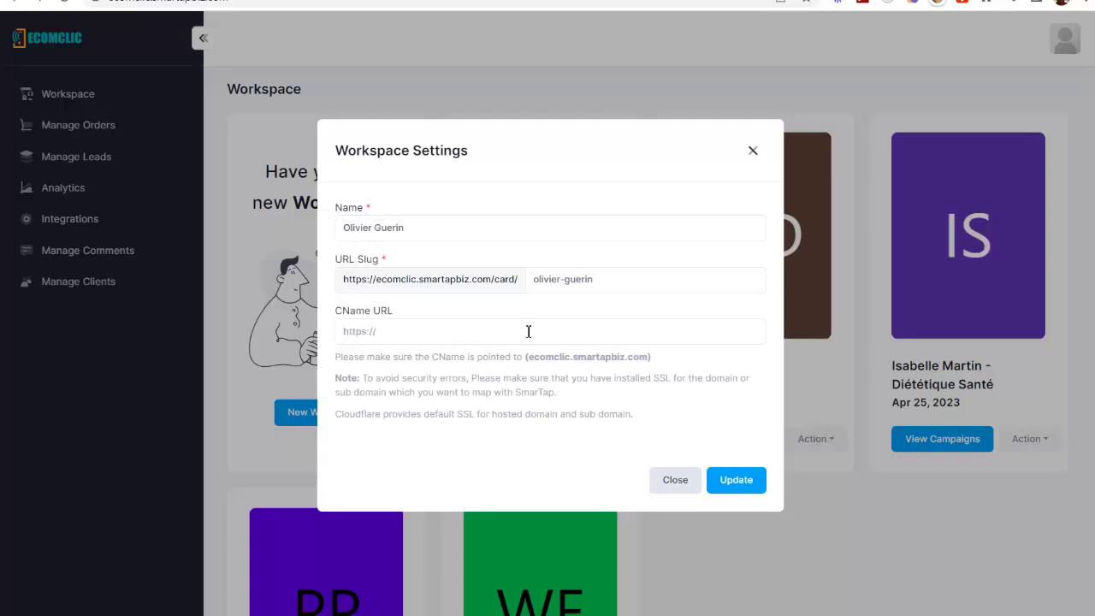
pyautogui.click(752, 152)
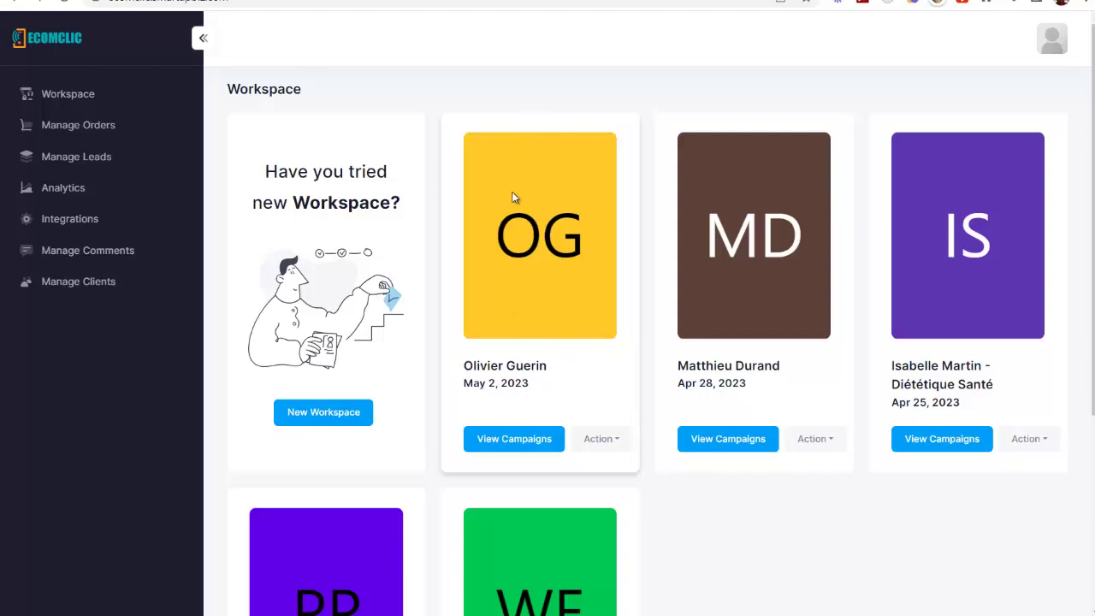
# Start a new client account in Manage Clients with the client's full name and e-mail
pyautogui.click(73, 286)
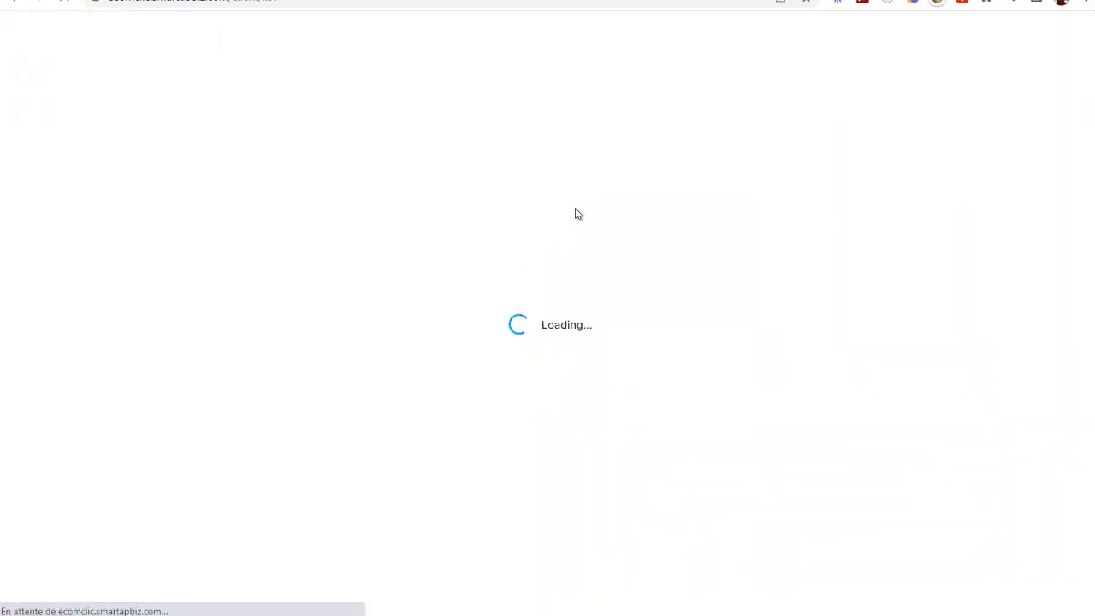
pyautogui.click(797, 25)
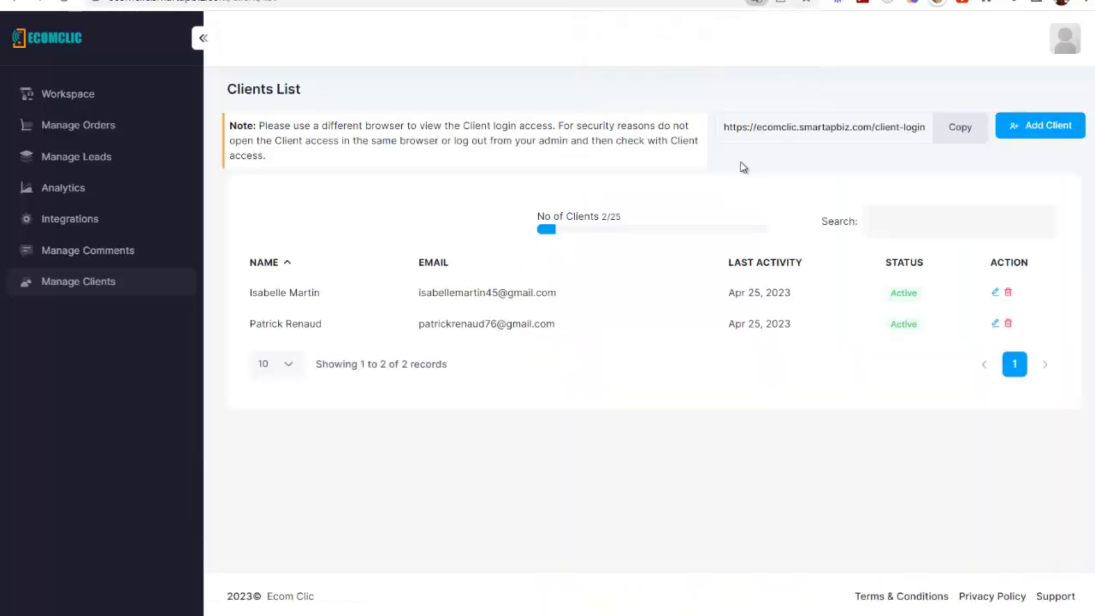
pyautogui.click(1031, 126)
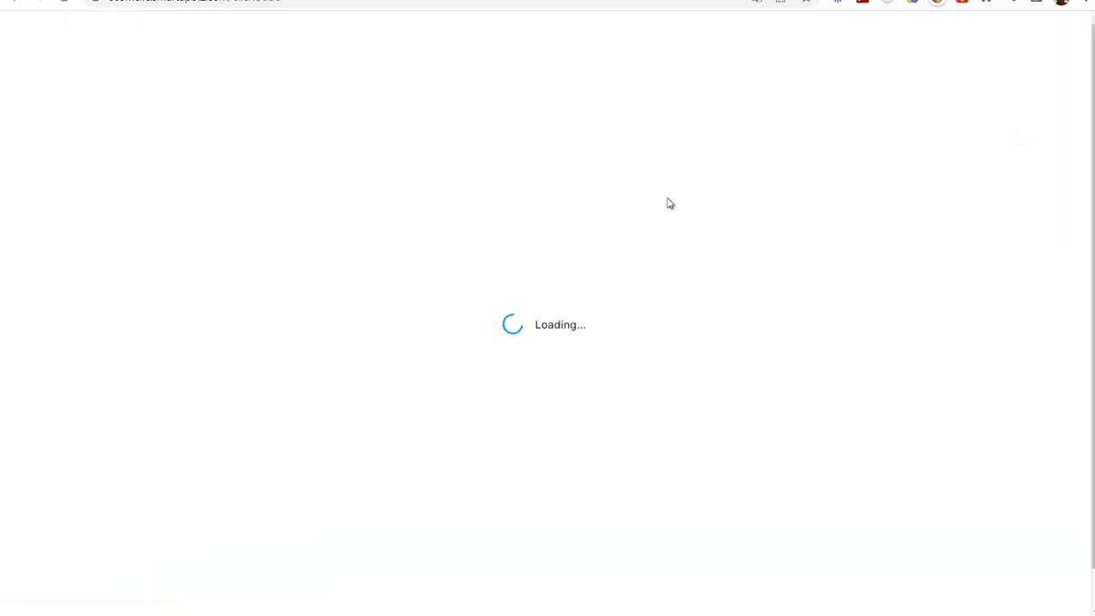
pyautogui.click(255, 161)
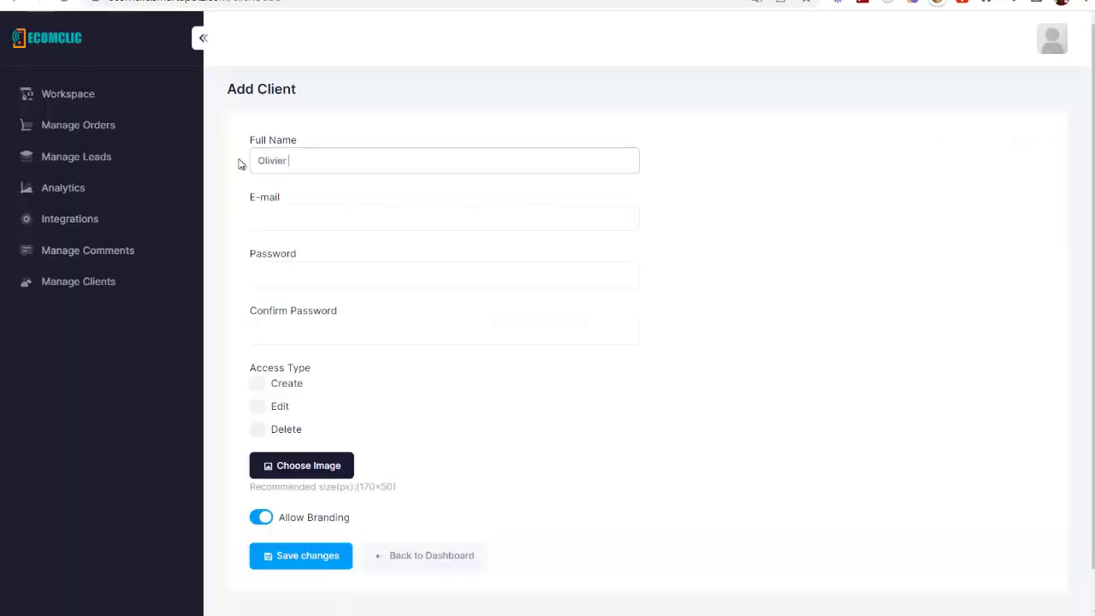
pyautogui.click(266, 213)
pyautogui.hotkey('ctrl', 'v')
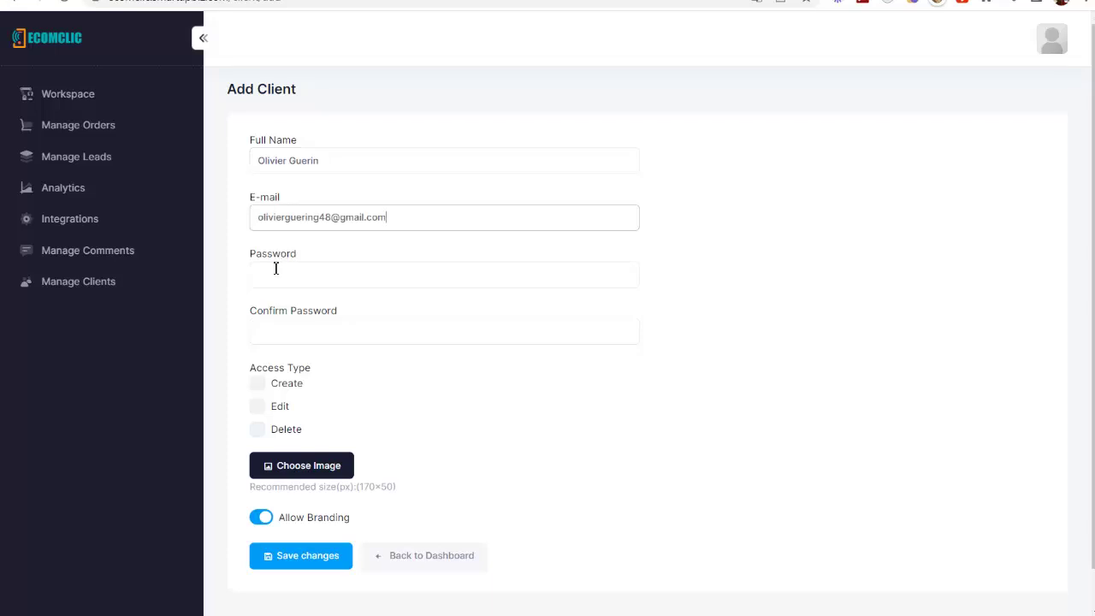
# Set and confirm the client's password and grant Create, Edit and Delete access
pyautogui.click(268, 275)
pyautogui.write('o•••••')
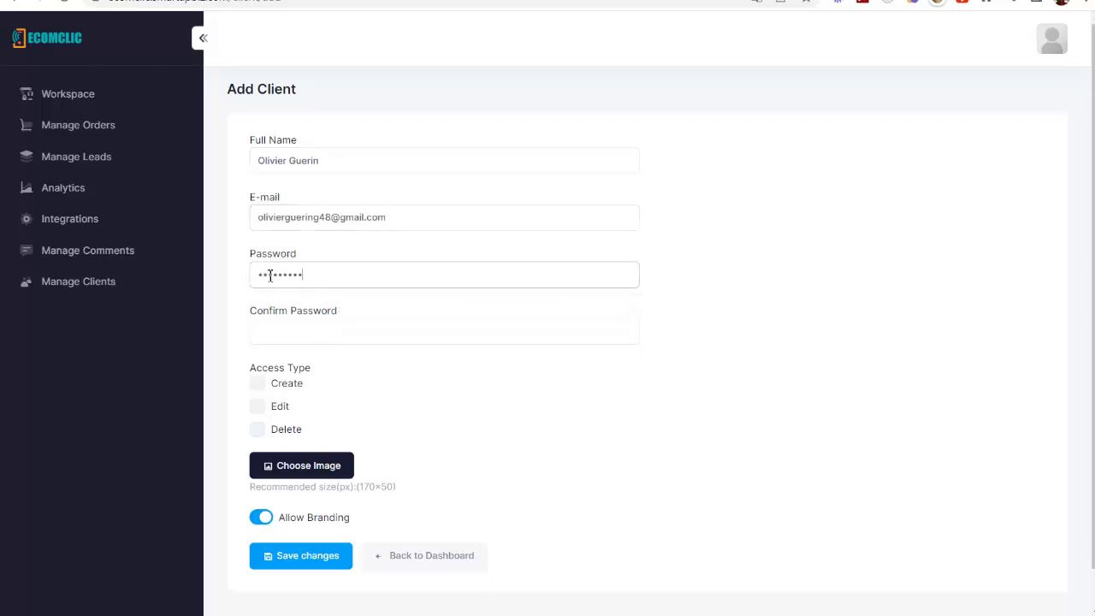
pyautogui.press('Tab')
pyautogui.write('••')
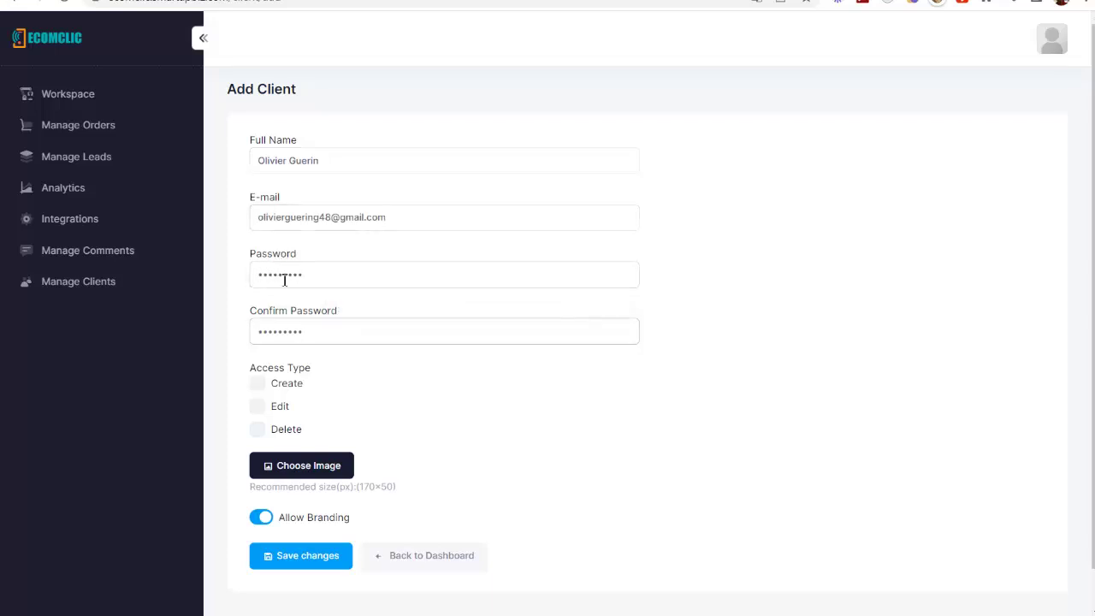
pyautogui.scroll(-1, 334, 333)
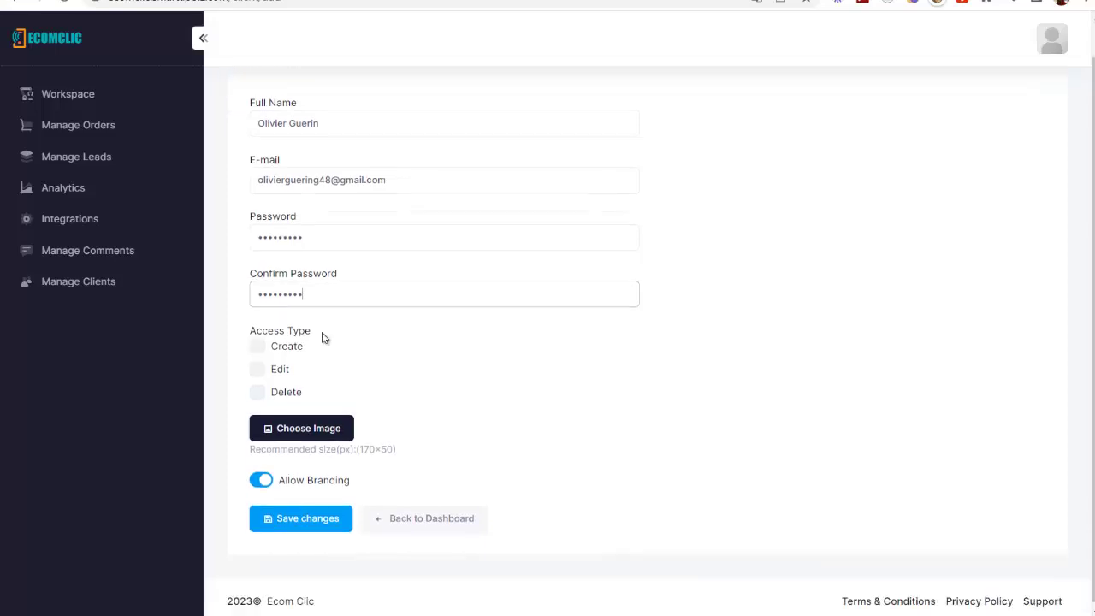
pyautogui.click(263, 342)
pyautogui.click(258, 368)
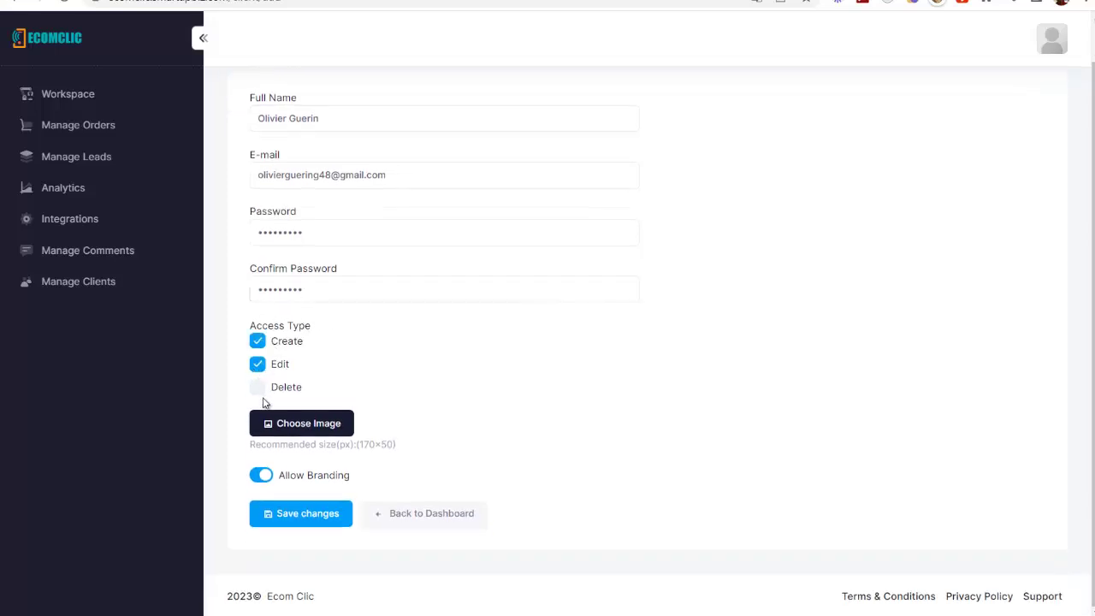
pyautogui.click(256, 391)
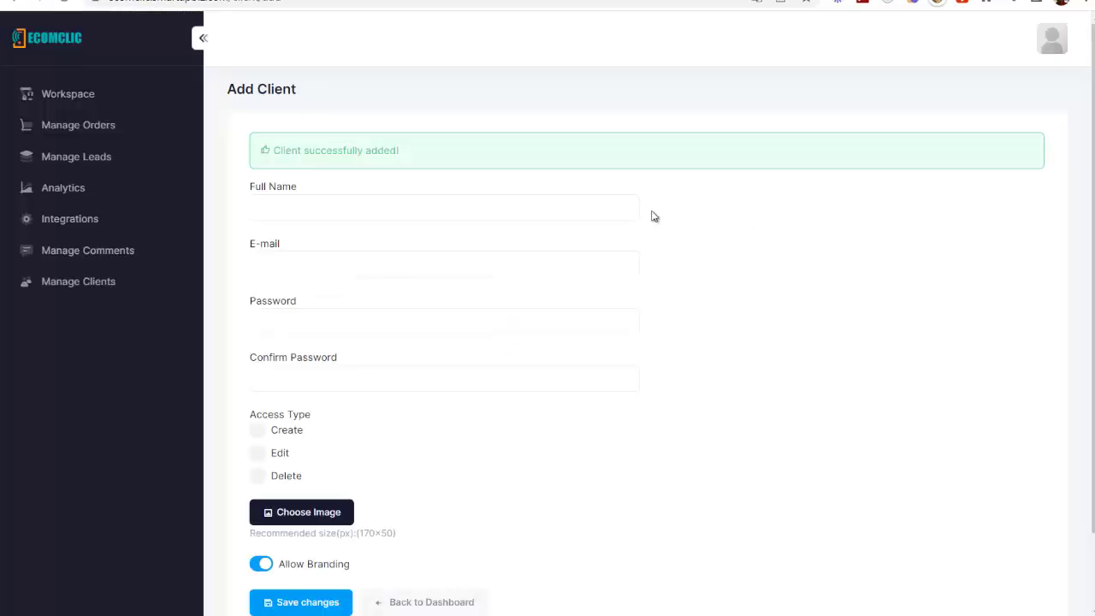
# Grant the new client access to the newest workspace through its Client Access action
pyautogui.click(80, 94)
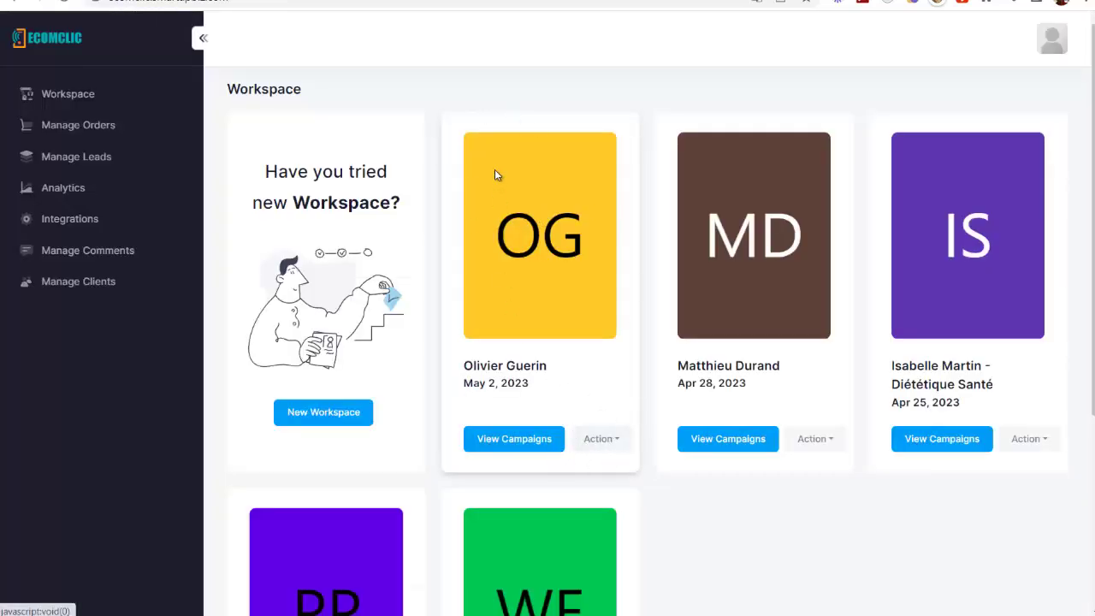
pyautogui.click(614, 441)
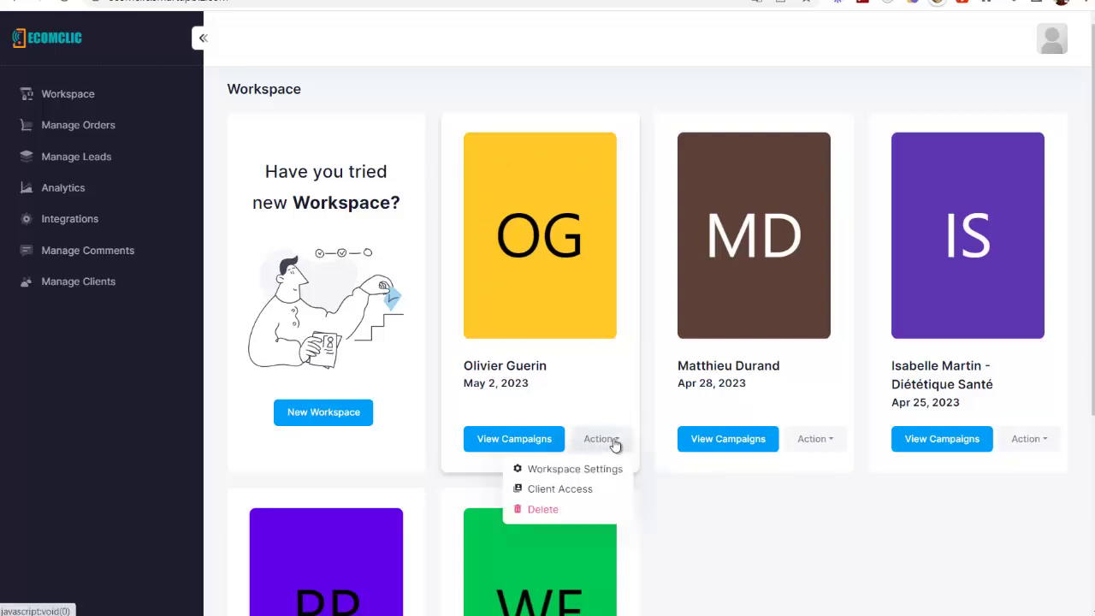
pyautogui.click(571, 493)
pyautogui.click(552, 321)
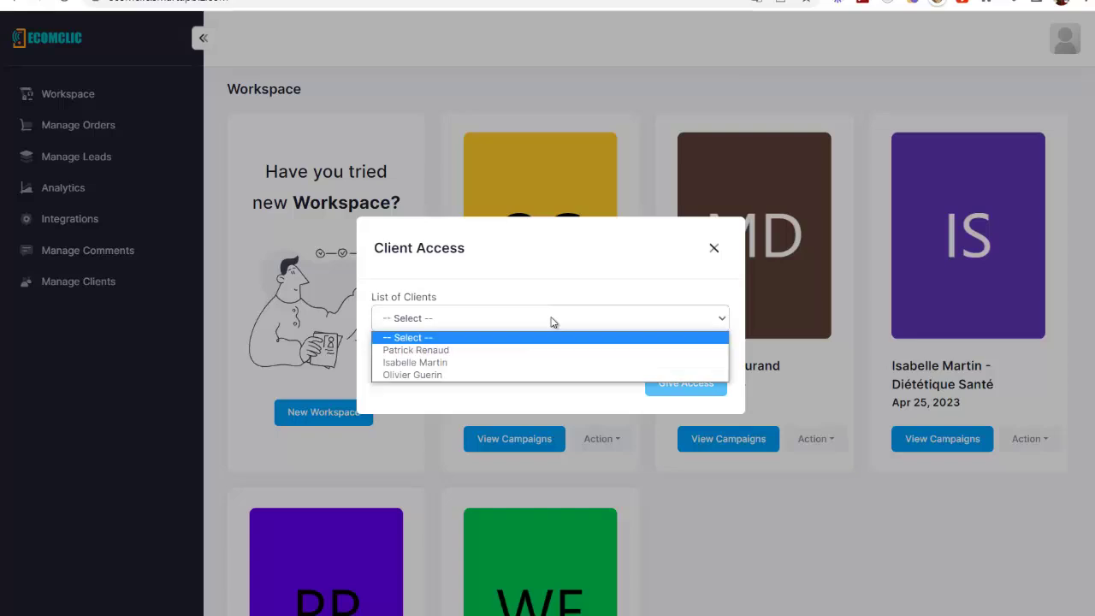
pyautogui.click(406, 374)
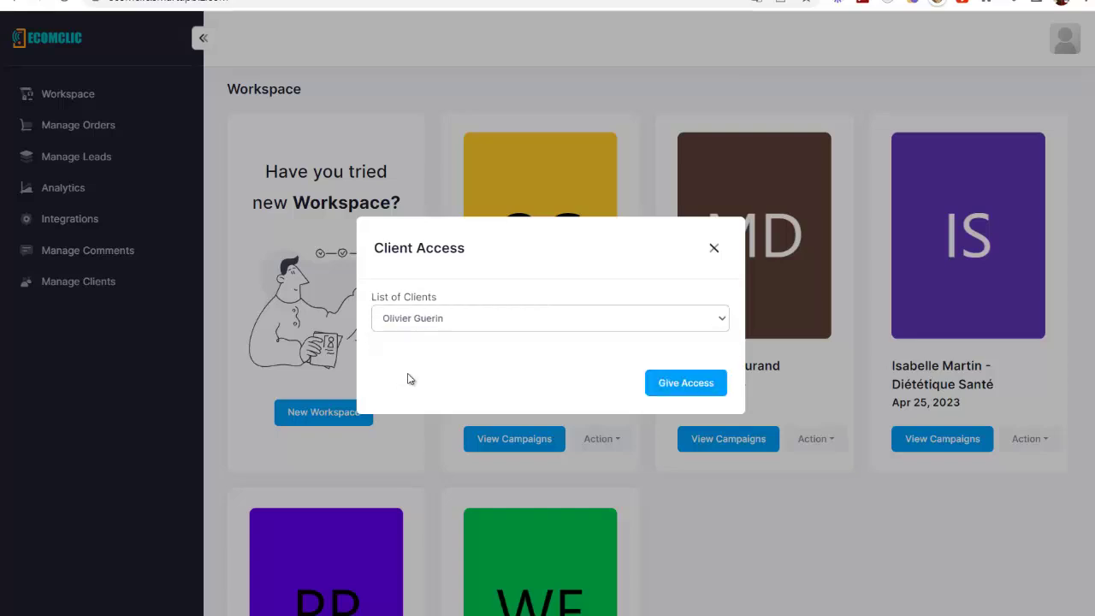
pyautogui.click(687, 384)
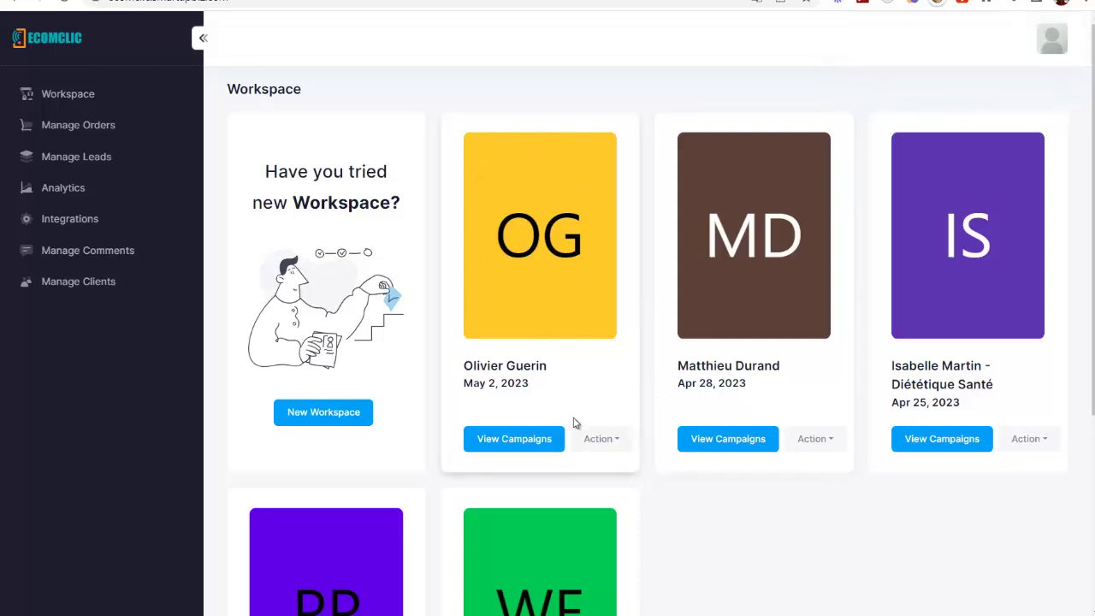
# Copy the client login URL and load it in a new private browsing window
pyautogui.click(98, 294)
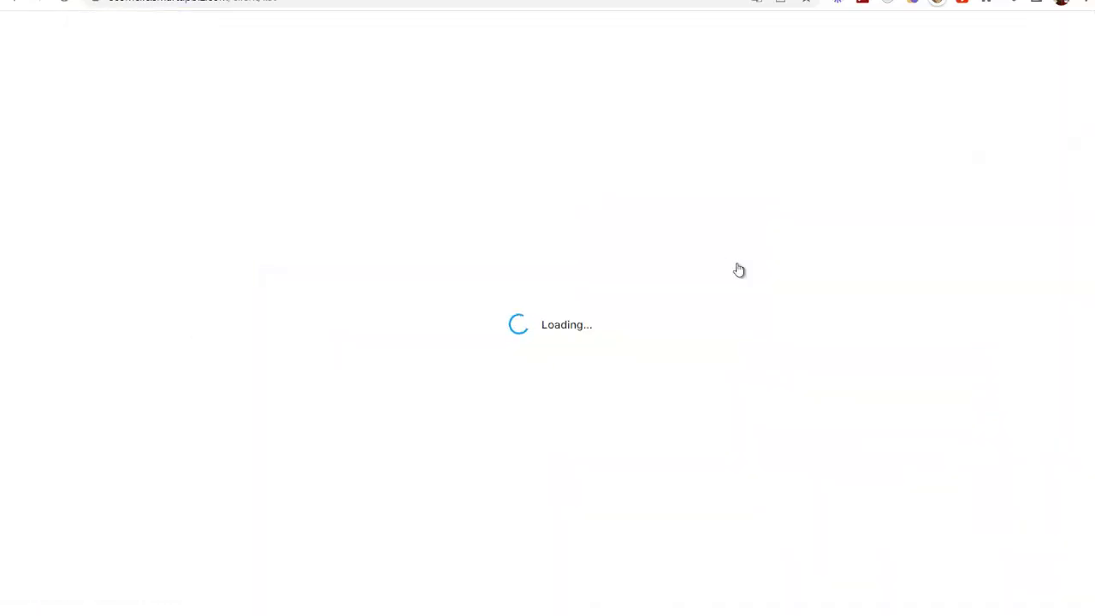
pyautogui.click(951, 137)
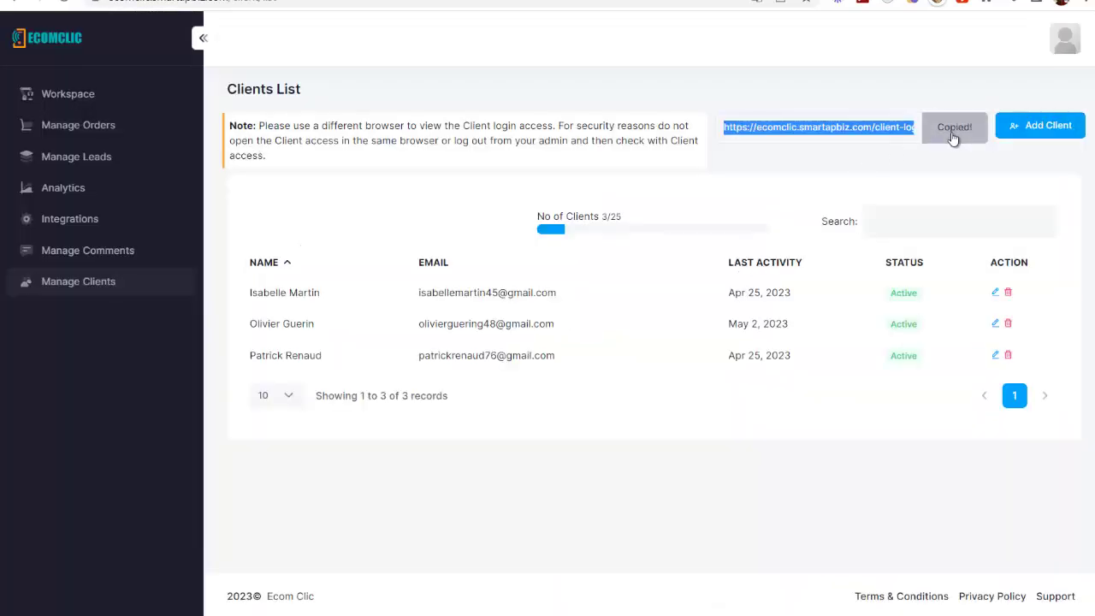
pyautogui.click(1084, 4)
pyautogui.click(957, 53)
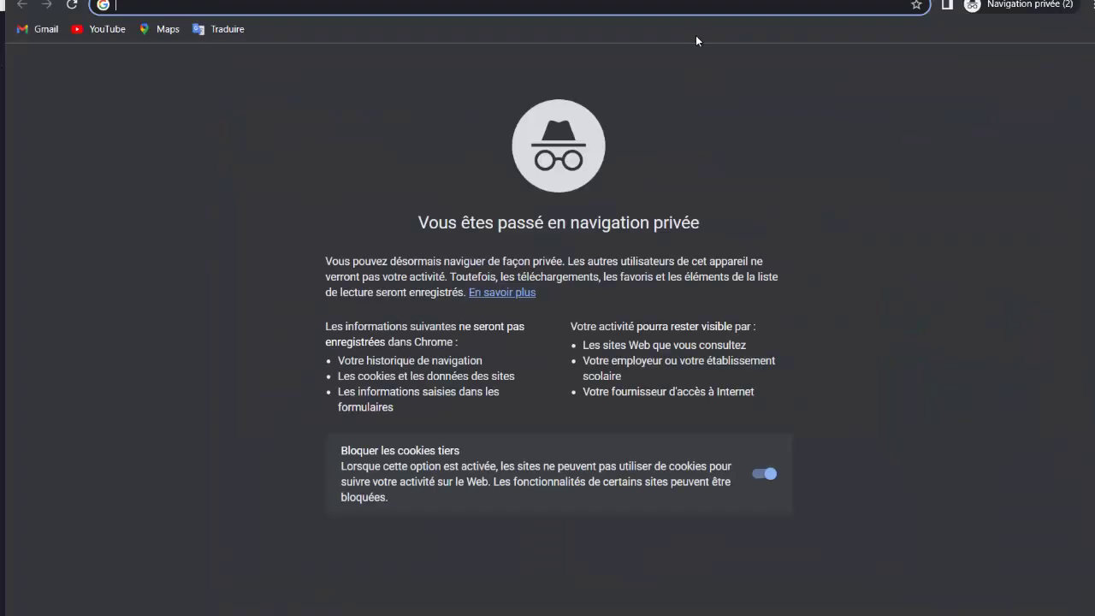
pyautogui.hotkey('ctrl', 'v')
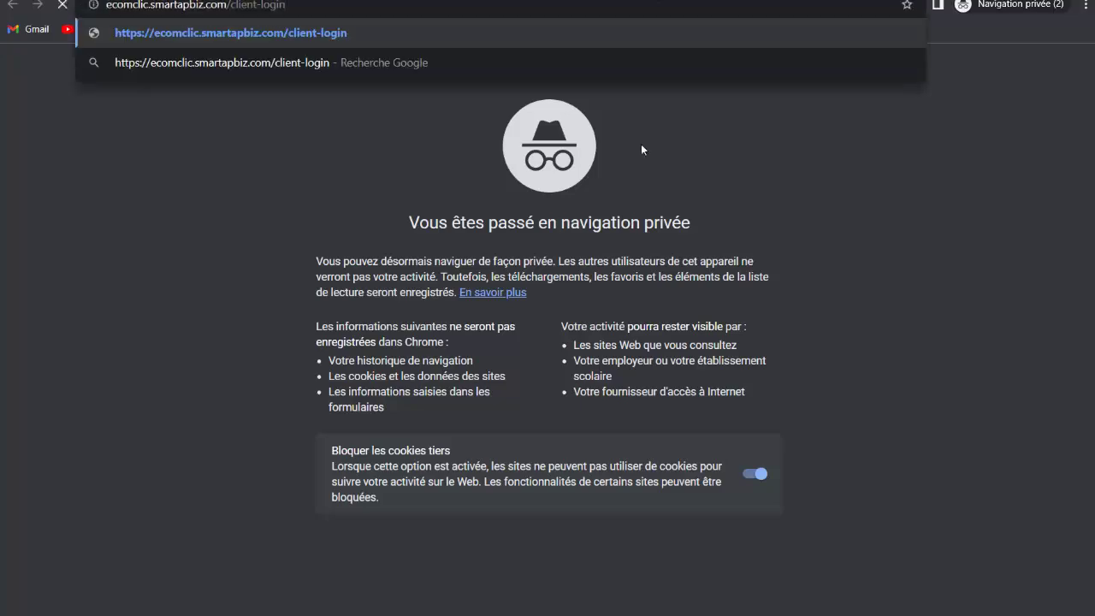
pyautogui.press('Return')
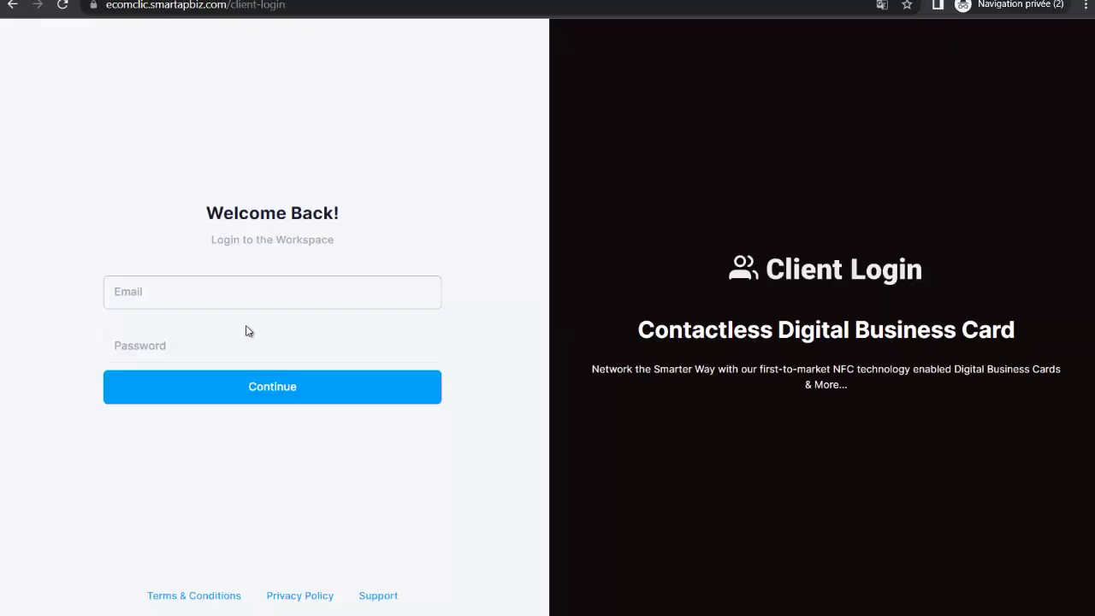
# Log in with the client's e-mail and password and check the signed-in account
pyautogui.click(173, 291)
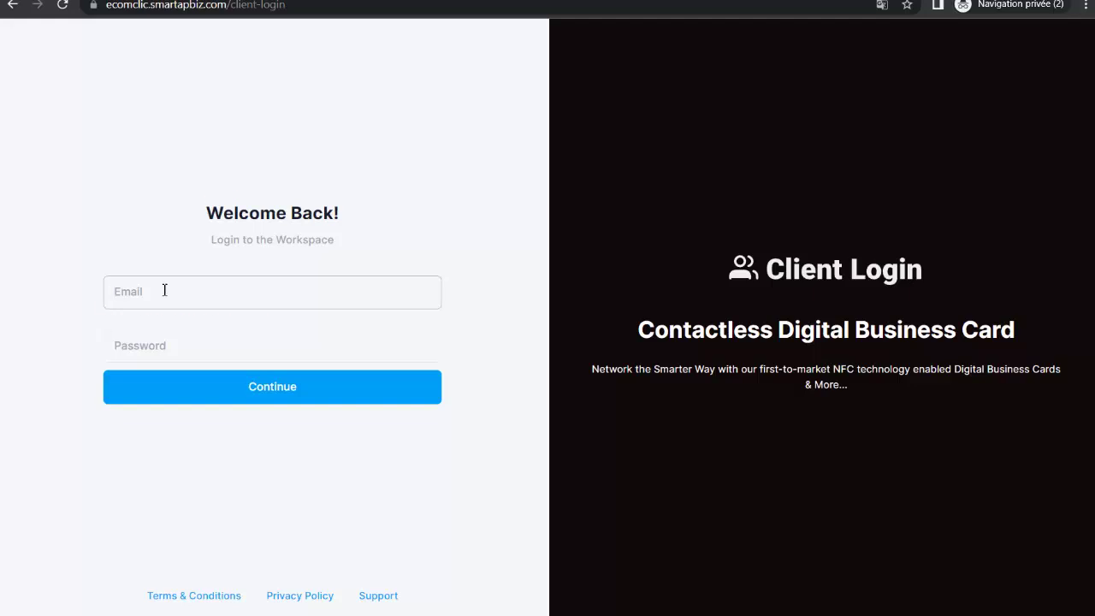
pyautogui.hotkey('ctrl', 'v')
pyautogui.click(200, 343)
pyautogui.write('••')
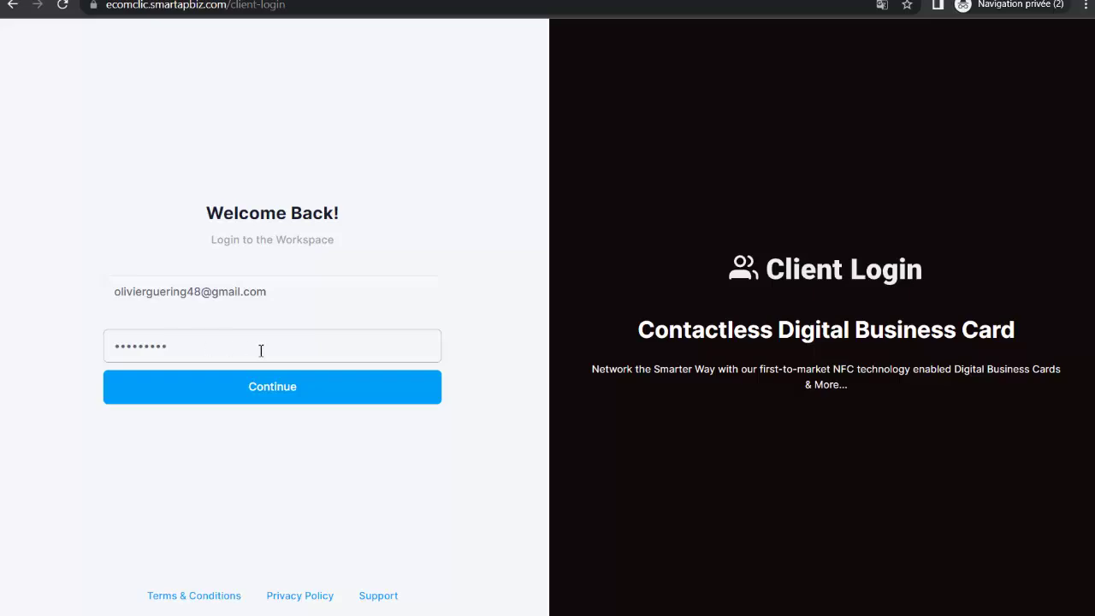
pyautogui.click(285, 395)
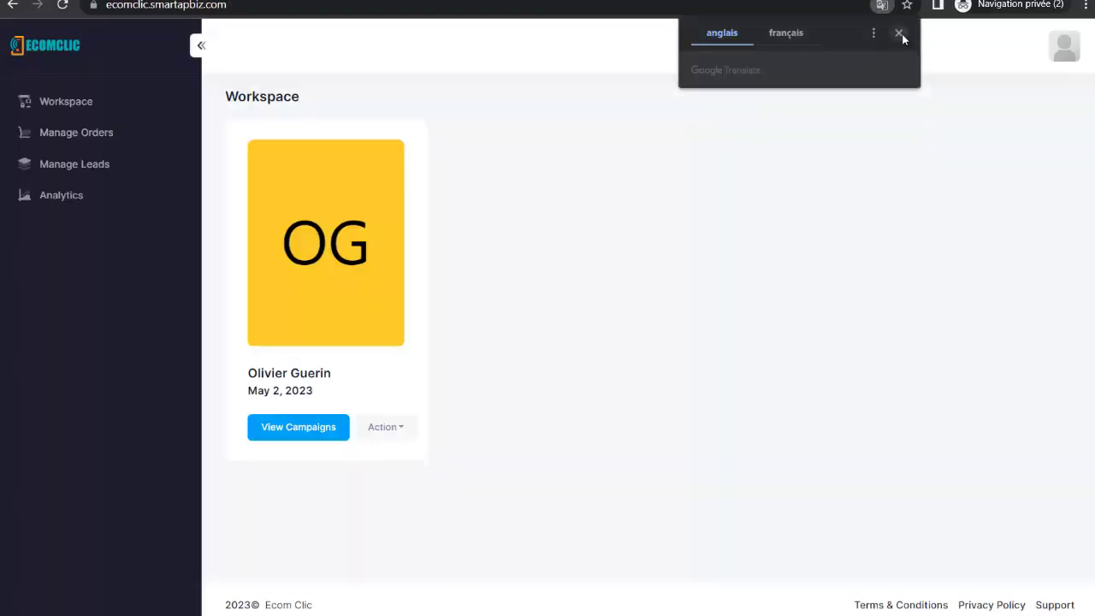
pyautogui.click(899, 35)
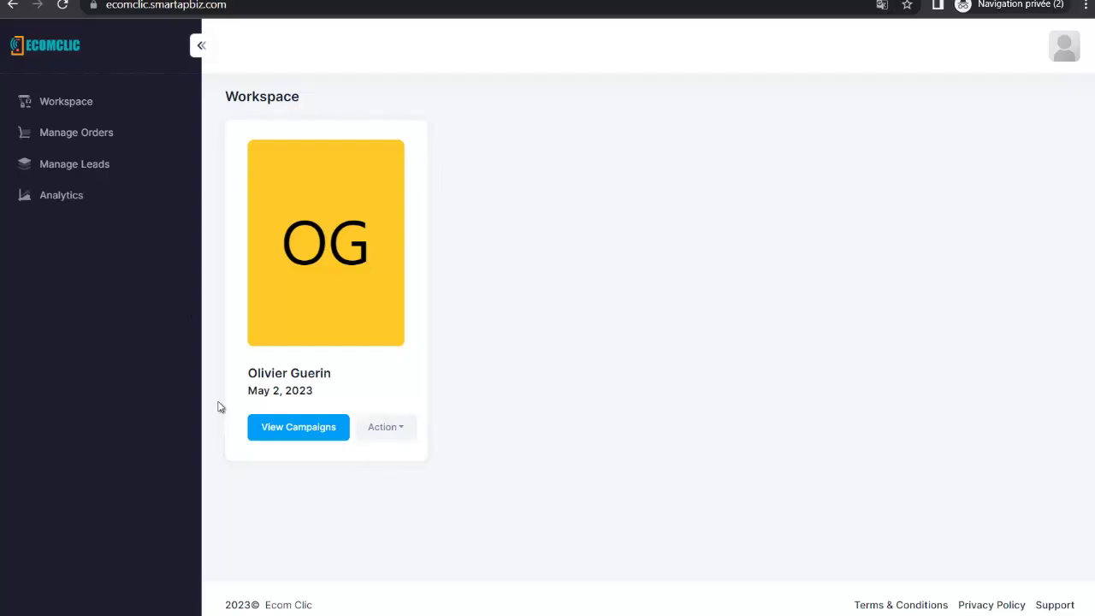
pyautogui.click(1064, 53)
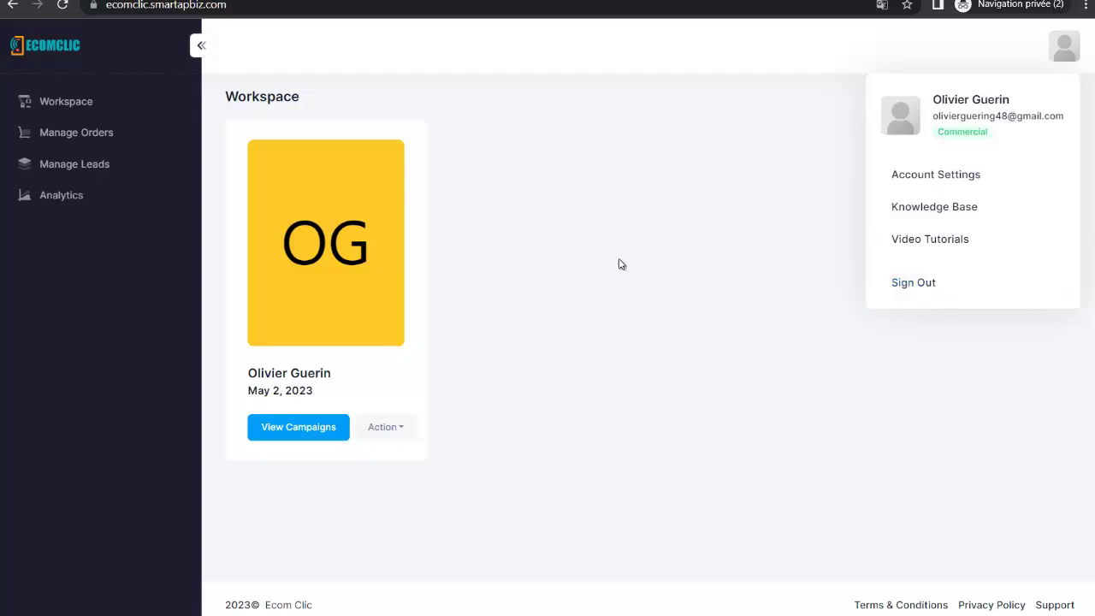
pyautogui.click(366, 528)
# Open the client's campaign list and view the live Yoga Super Tapis page
pyautogui.click(303, 432)
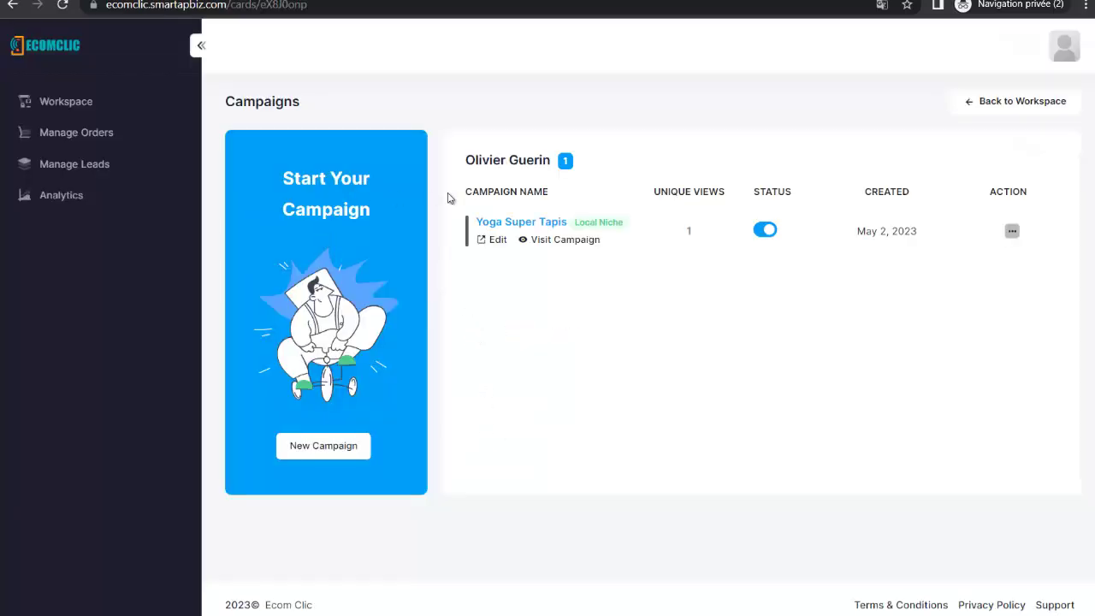
pyautogui.click(568, 241)
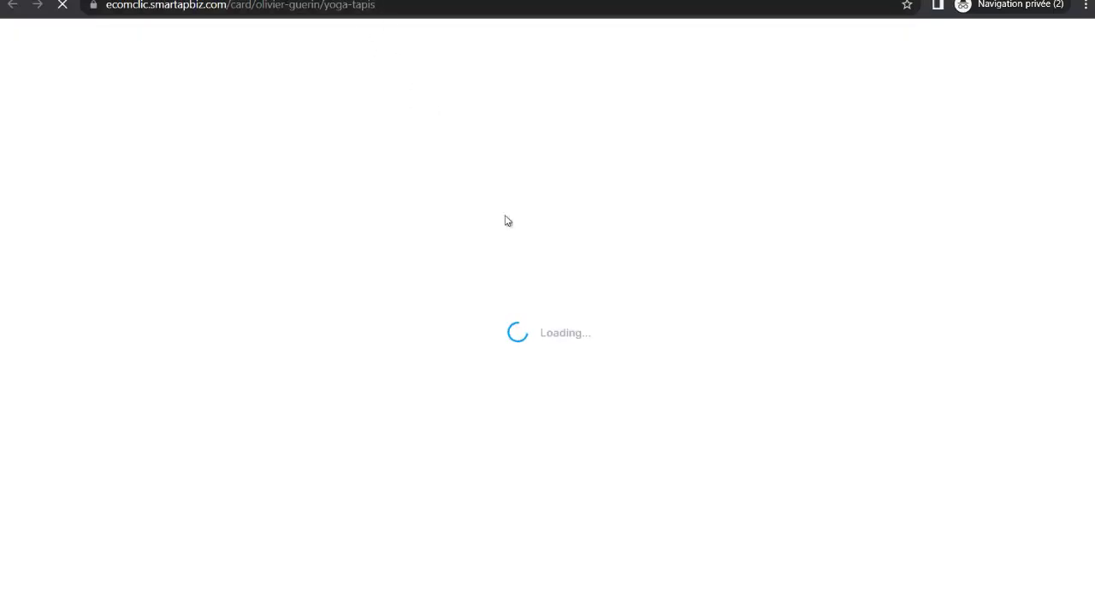
pyautogui.hotkey('ctrl', 'w')
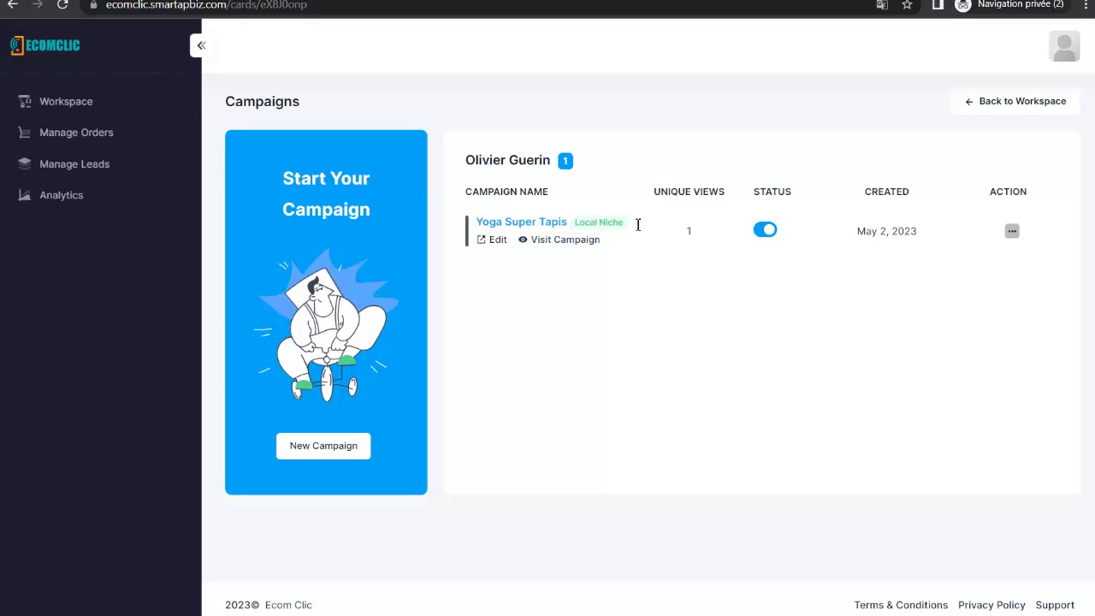
# Browse the Yoga Super Tapis campaign's Integration autoresponders and close without changes
pyautogui.click(1011, 231)
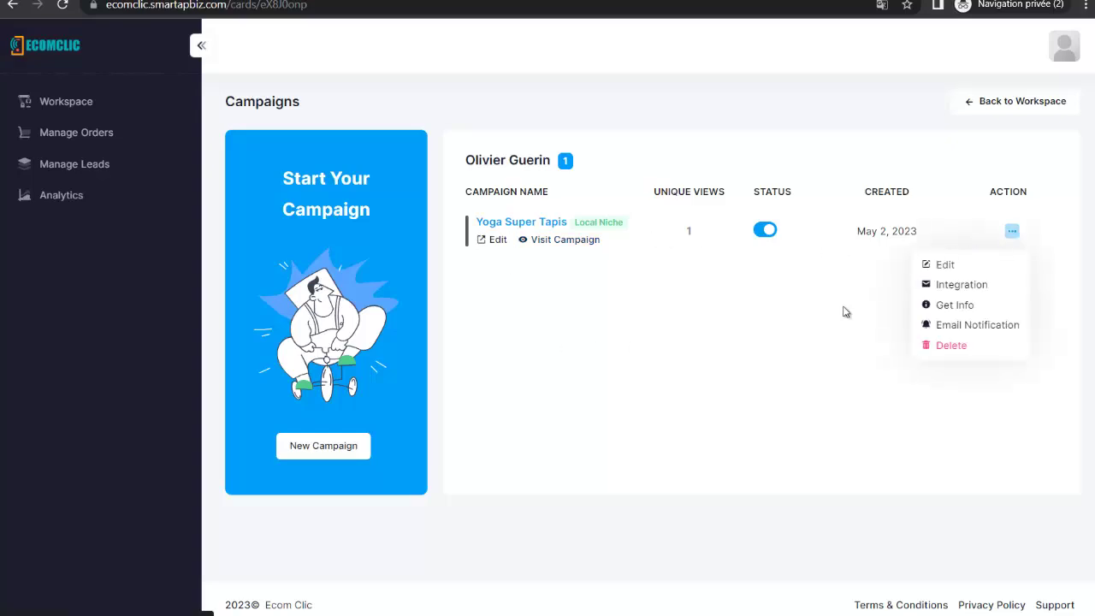
pyautogui.click(946, 285)
pyautogui.click(665, 338)
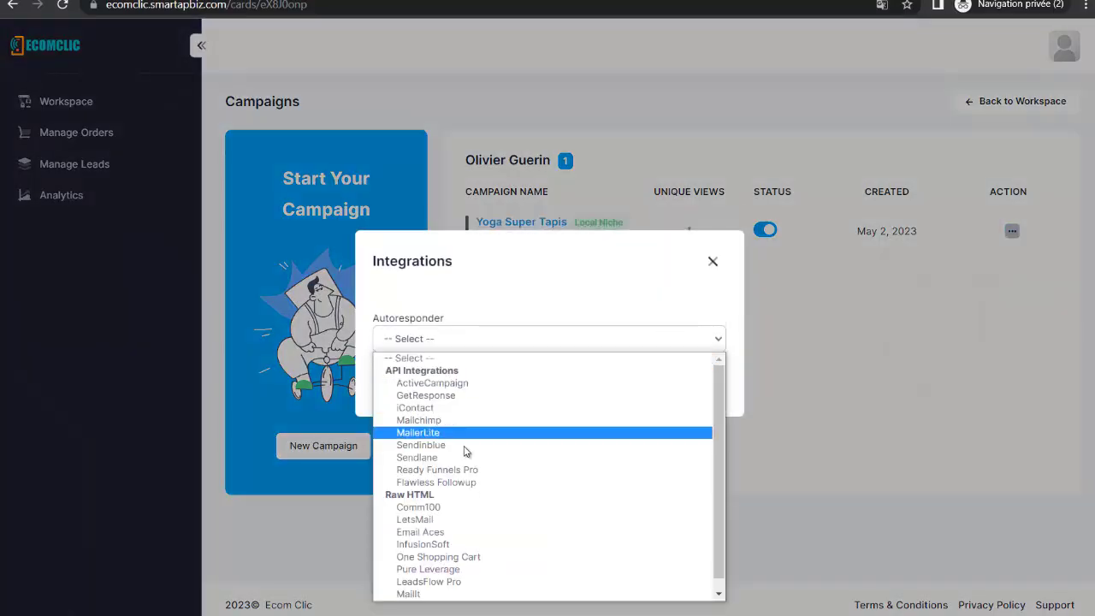
pyautogui.click(713, 262)
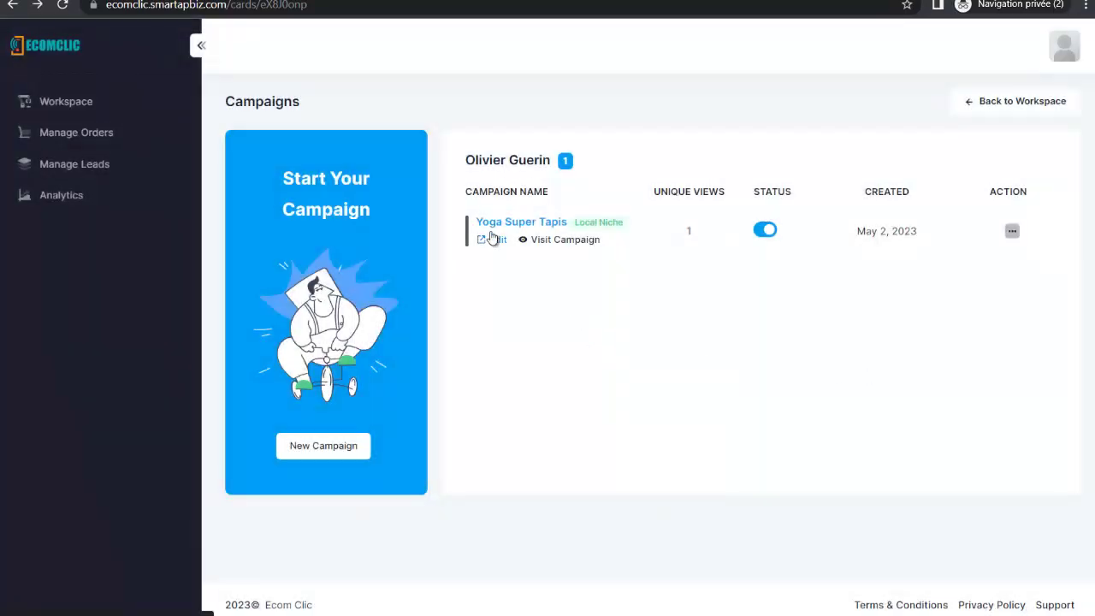
# Start a new Local Niche Template campaign, then cancel it
pyautogui.click(353, 451)
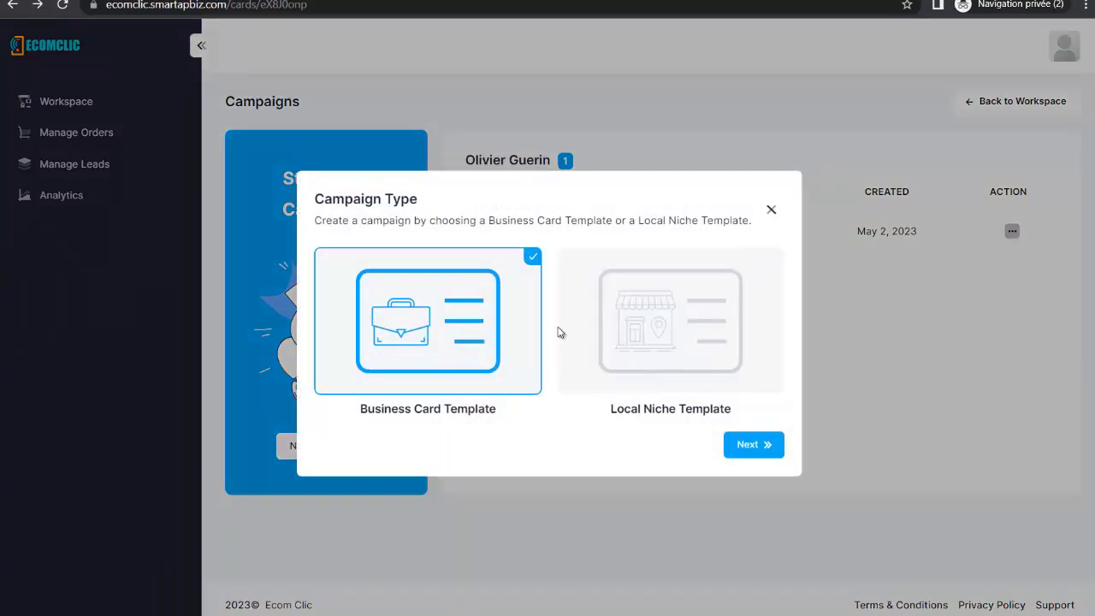
pyautogui.click(597, 311)
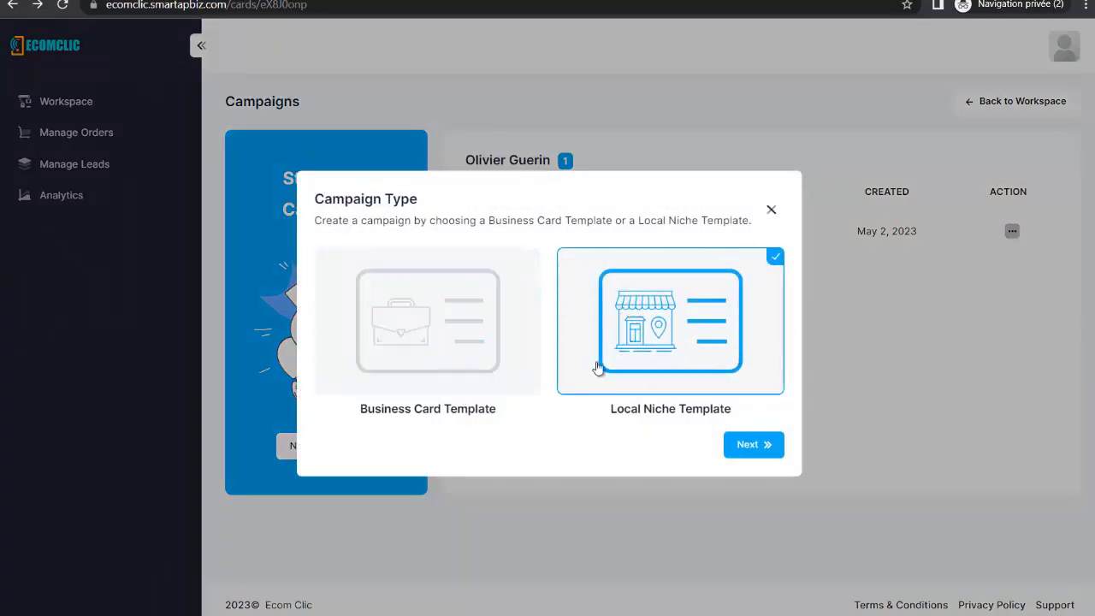
pyautogui.click(772, 212)
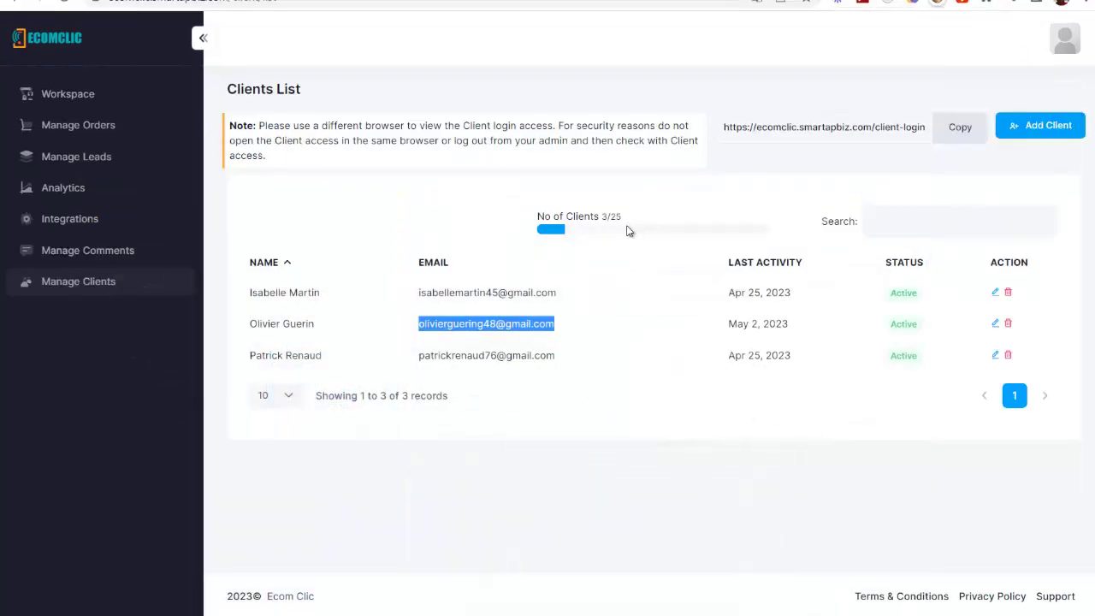
# Switch back to the admin window's Clients List showing three active clients
pyautogui.click(507, 86)
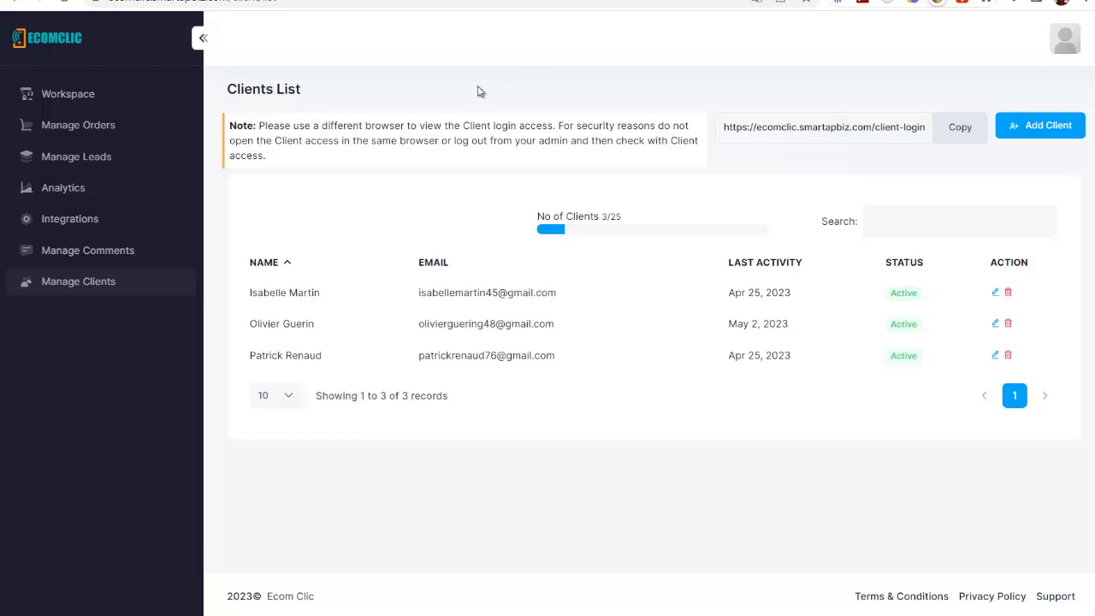